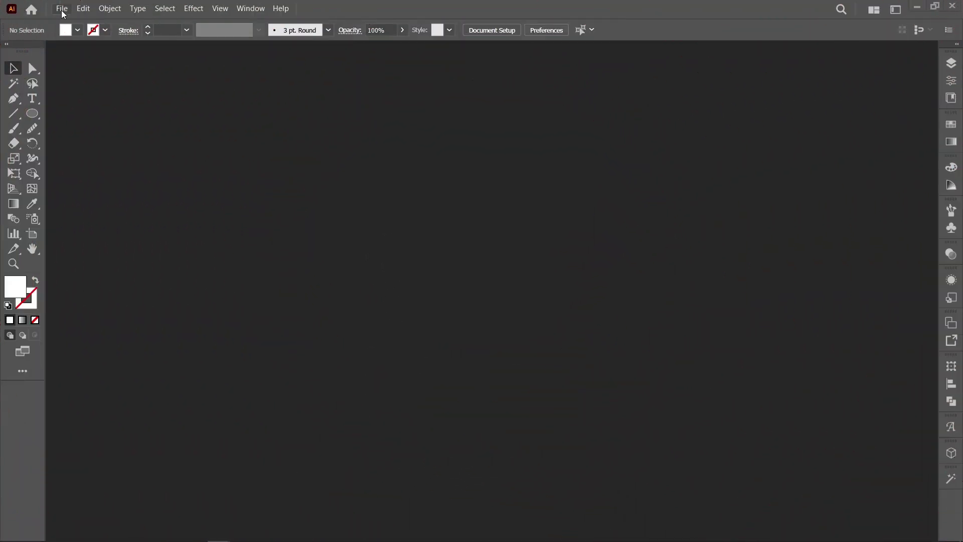
Step: Create a new 130 × 200 mm CMYK document at 300 ppi
click(116, 20)
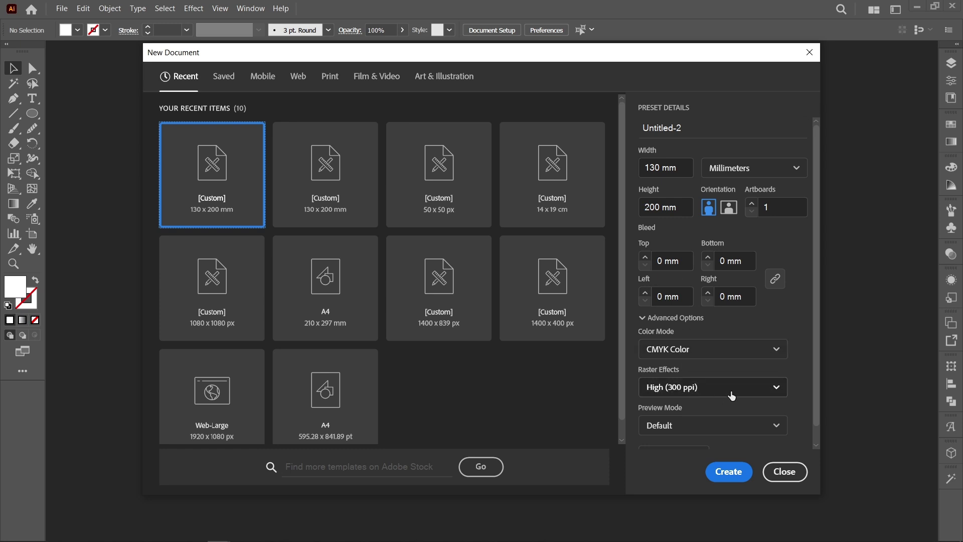
click(728, 474)
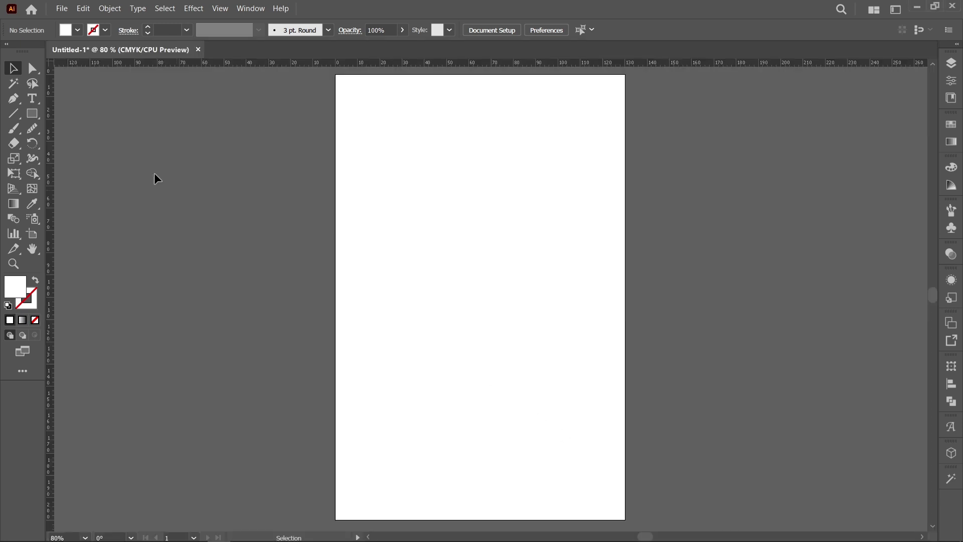
Step: Draw a rectangle spanning the full 130 × 200 mm artboard as a background
click(32, 114)
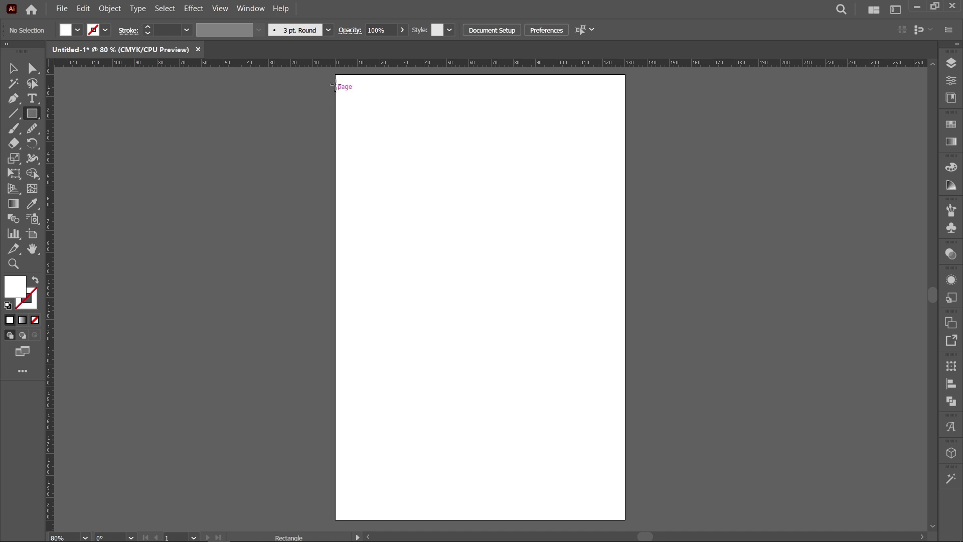
drag(335, 74, 625, 520)
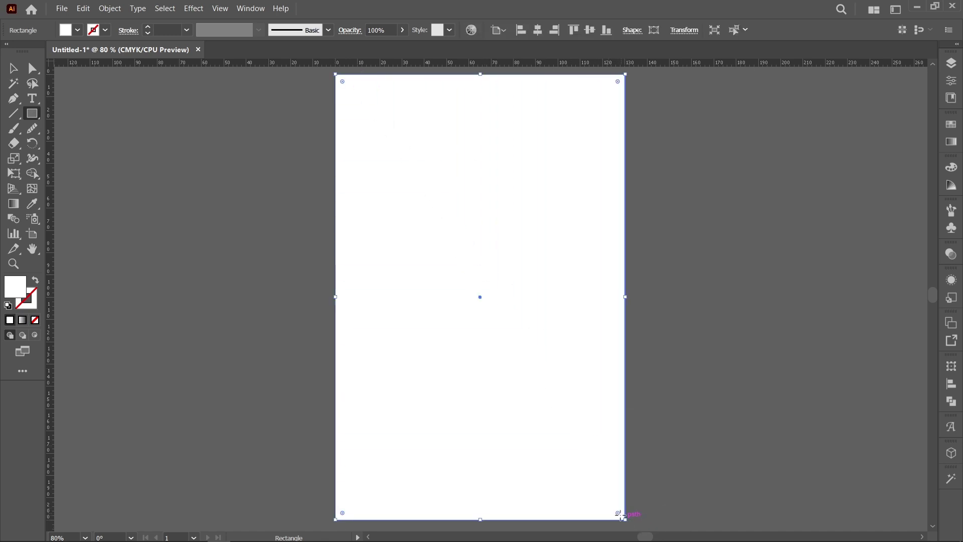
click(13, 67)
click(61, 9)
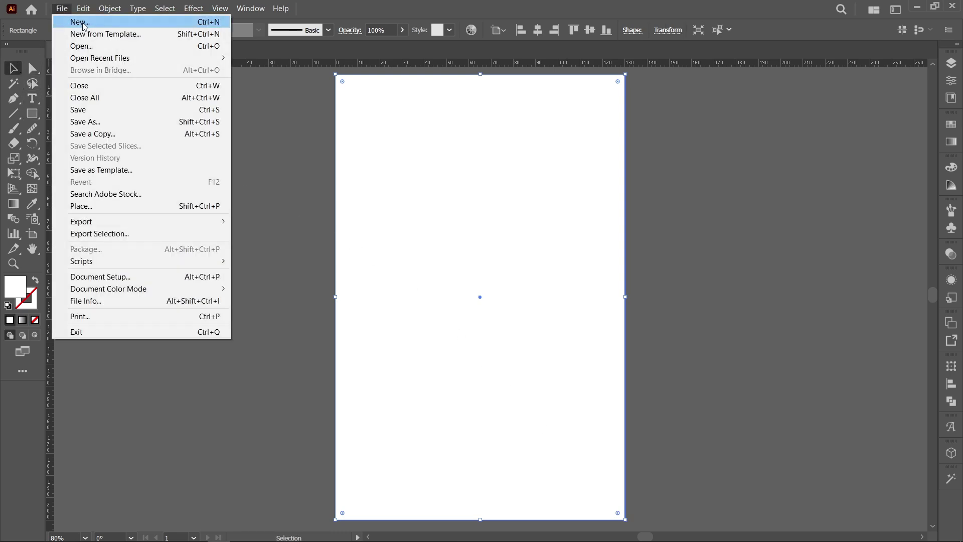
Step: Place SQUIRREL.png across the artboard width and move it down to the bottom edge
click(165, 206)
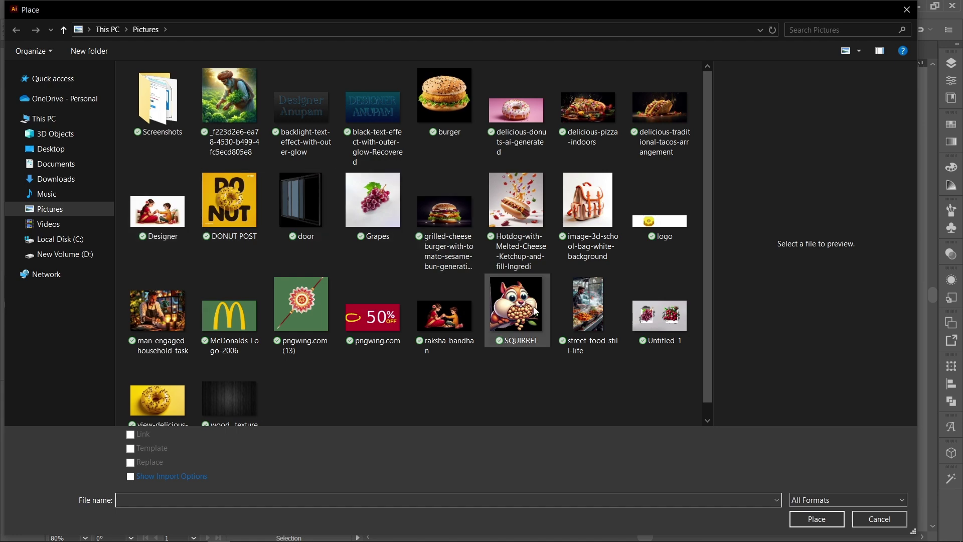
click(517, 307)
click(816, 518)
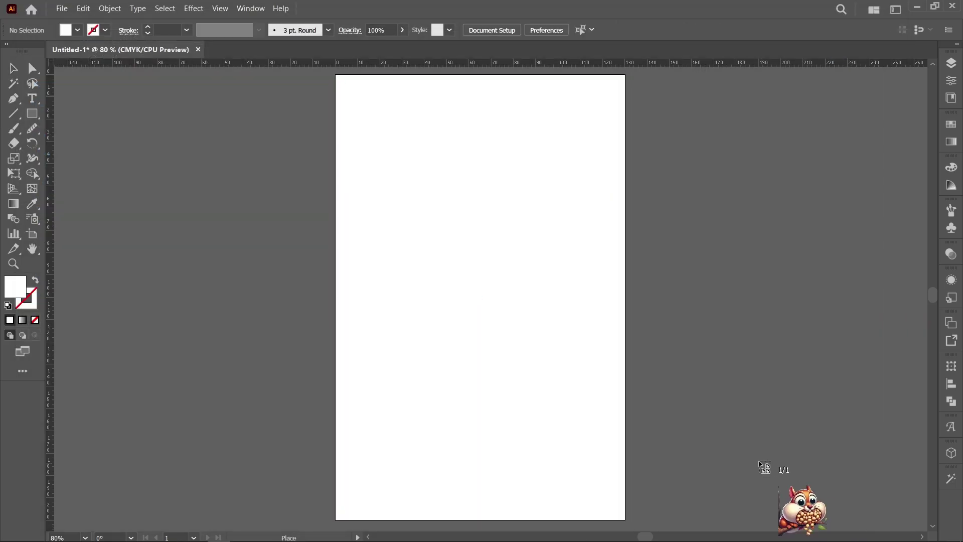
drag(337, 172, 625, 477)
drag(501, 295, 502, 340)
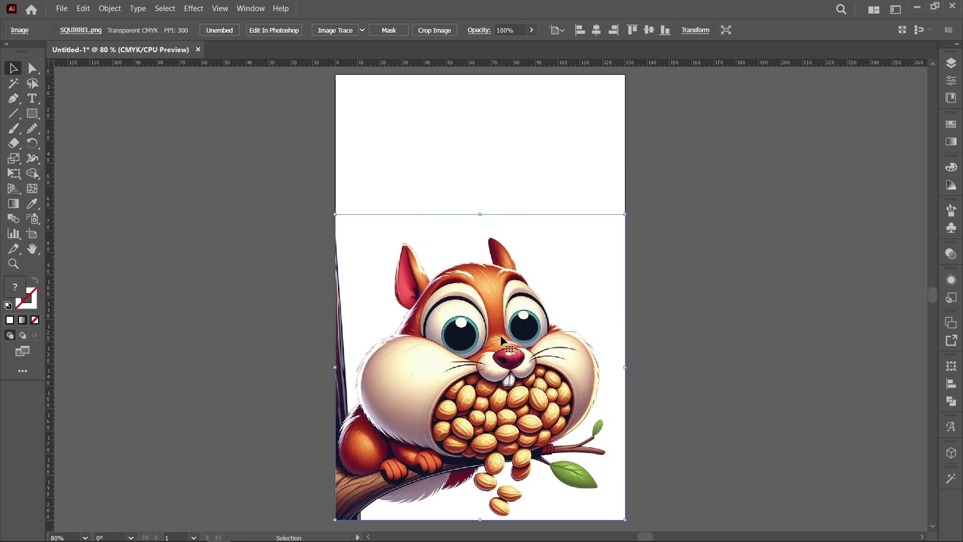
click(482, 152)
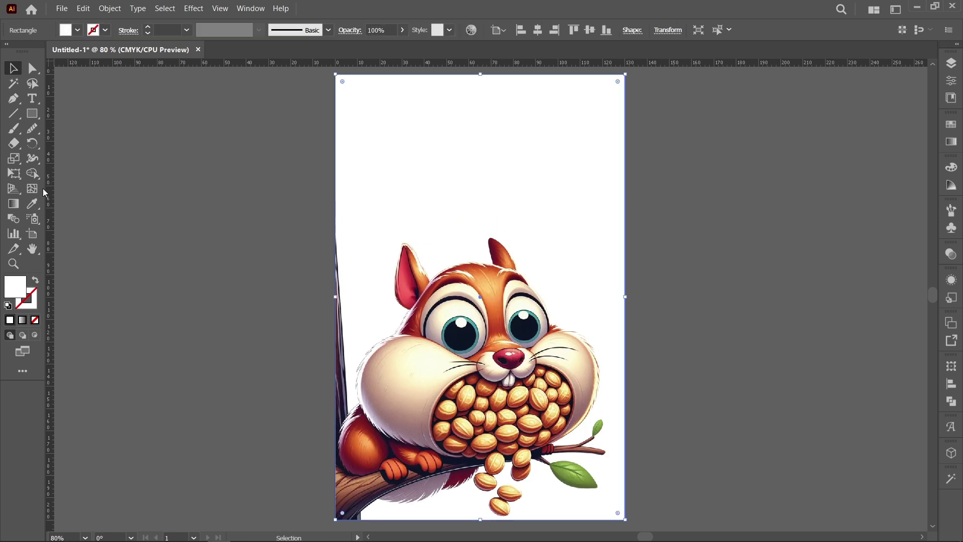
Step: Fill the background rectangle with a light orange sampled from the squirrel's fur
click(33, 203)
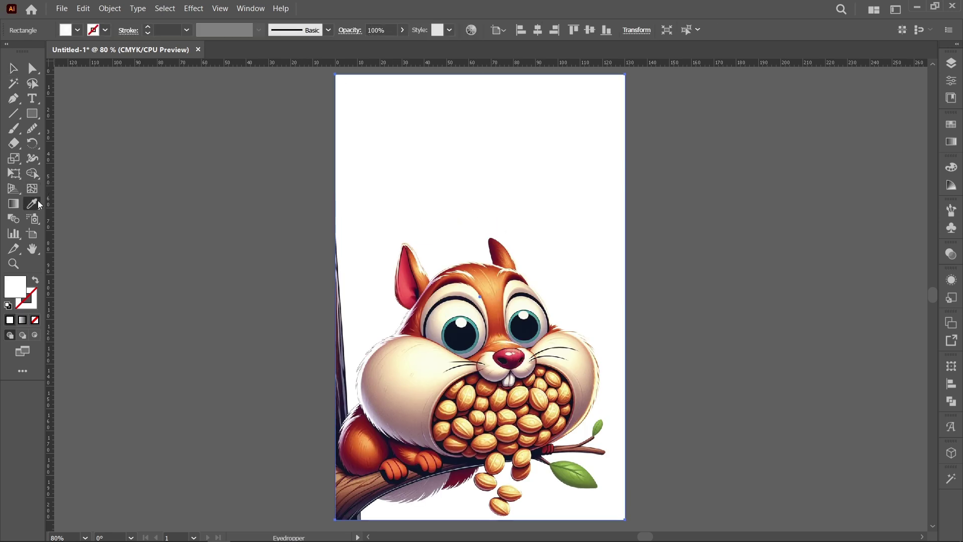
click(497, 271)
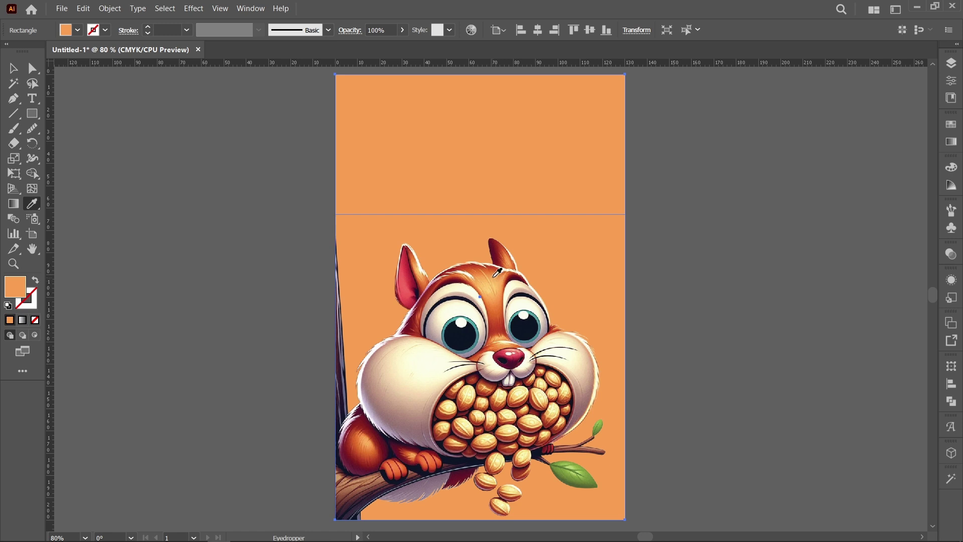
click(498, 275)
key(v)
click(10, 68)
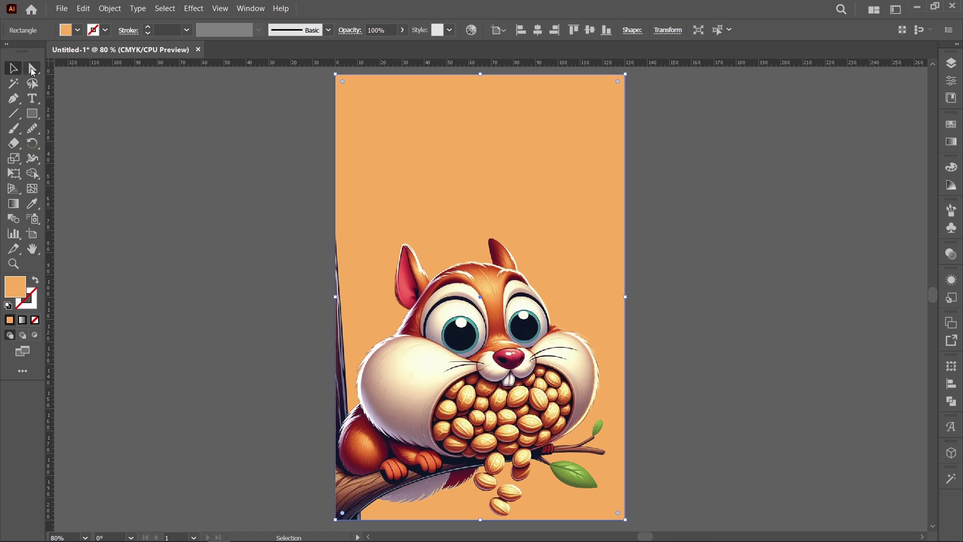
click(293, 203)
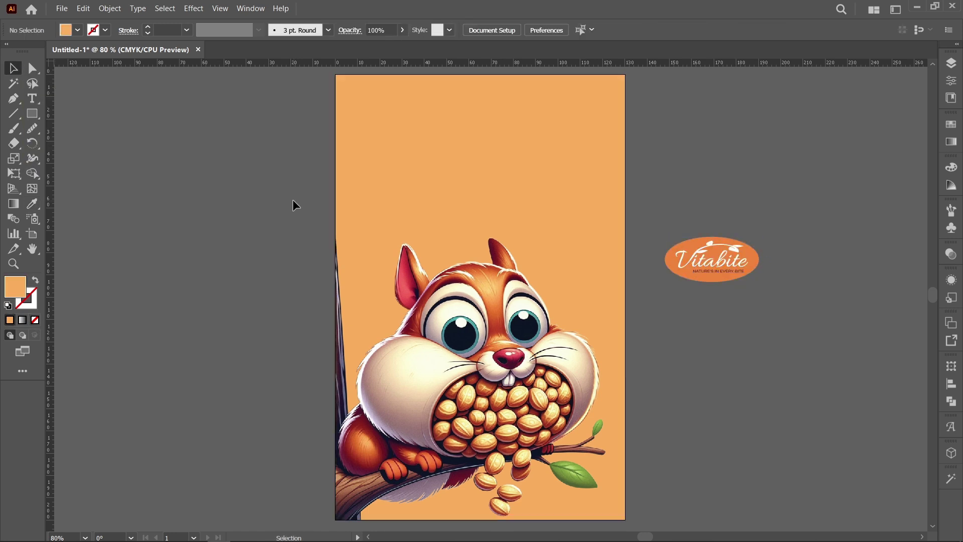
Step: Drag the Vitabite logo to the top of the artboard and centre it horizontally
drag(717, 266, 478, 114)
click(421, 30)
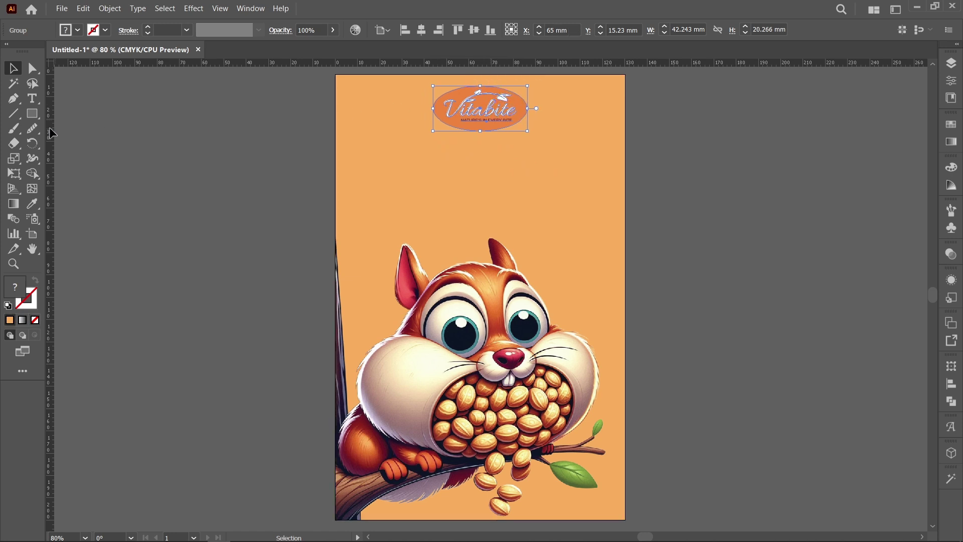
click(32, 99)
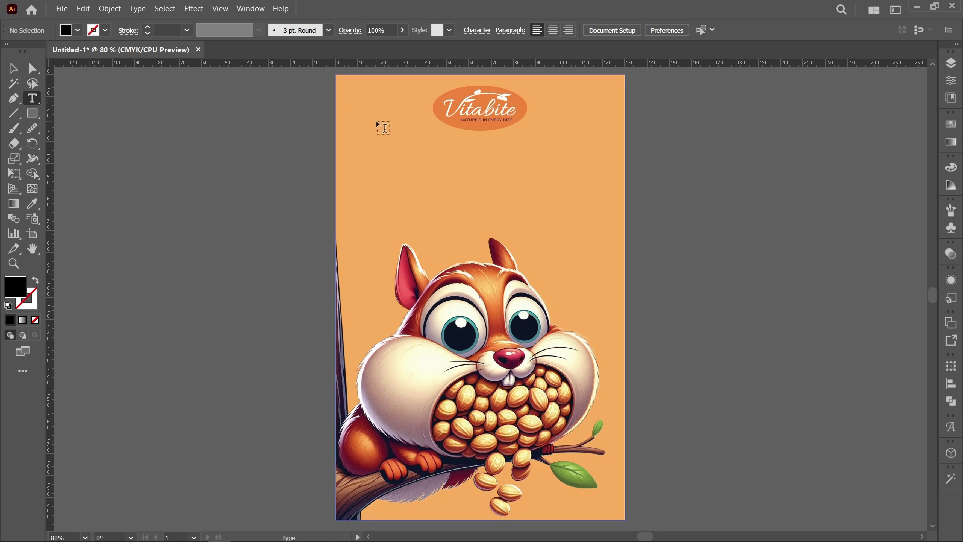
Step: Add the two-line ROASTED PEANUT text below the logo in Janda Manatee Solid
click(421, 159)
text(ROASTED PEANUT)
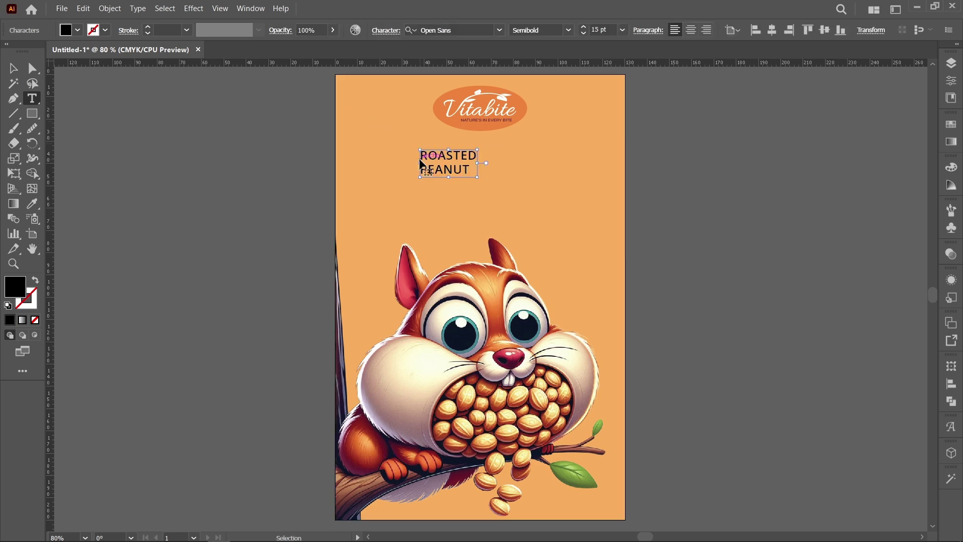
key(ctrl+a)
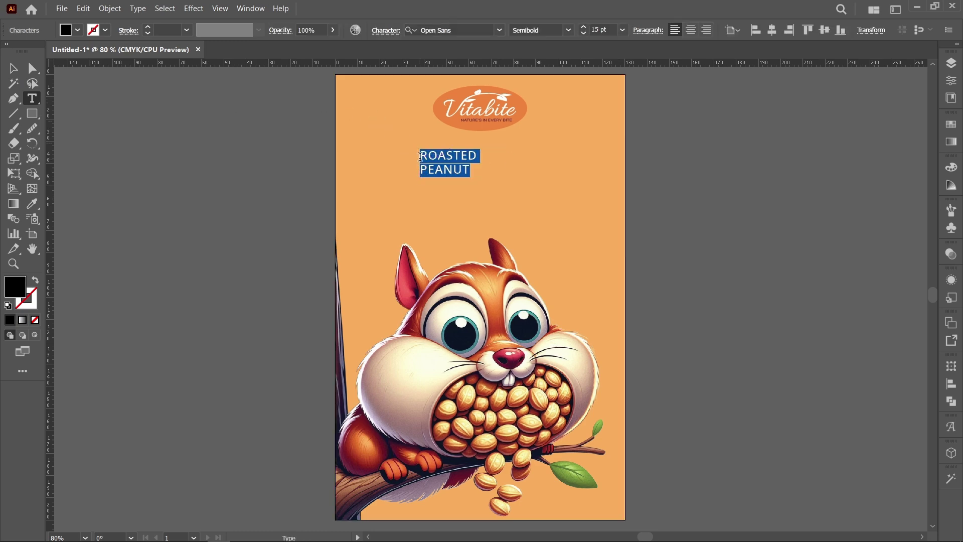
click(499, 30)
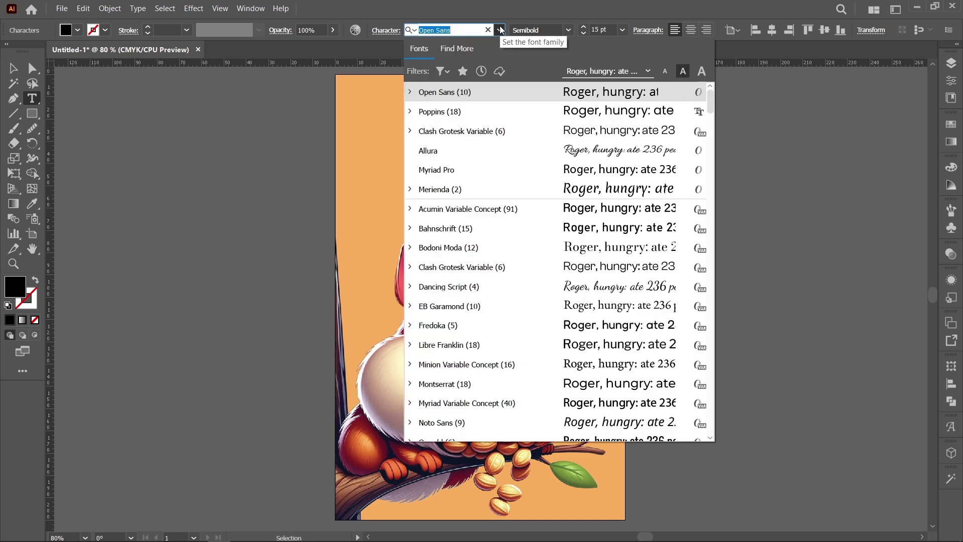
scroll(579, 139, down, 20)
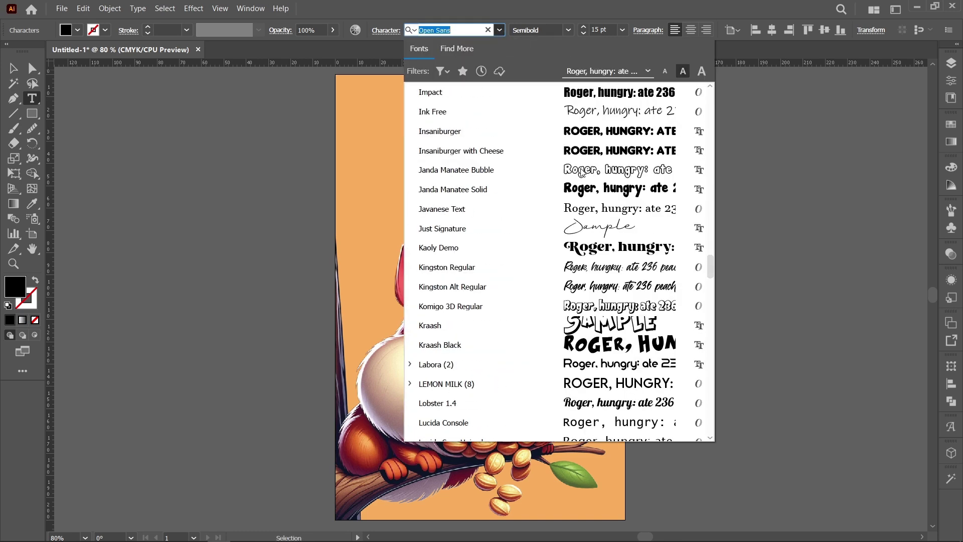
click(540, 191)
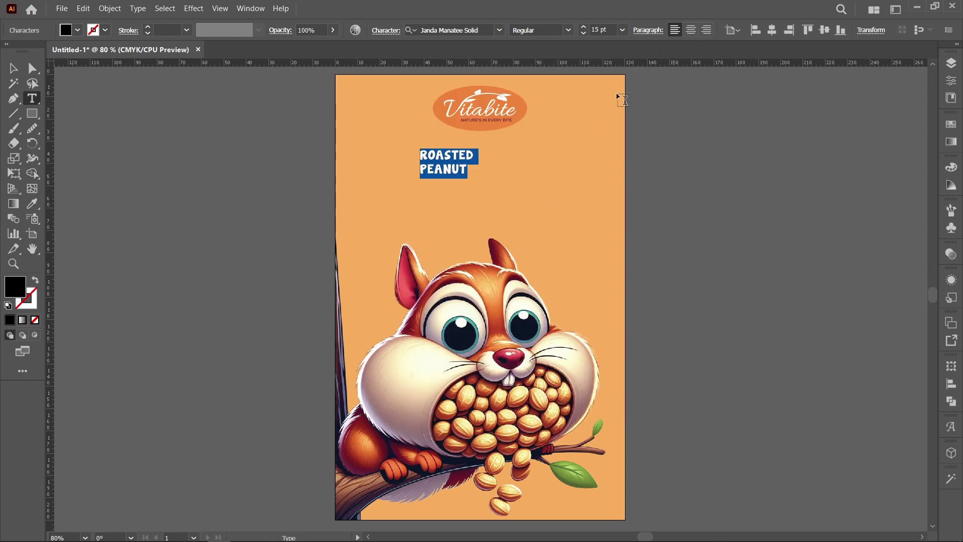
Step: Set the headline to 36 pt with 35 pt leading and centre alignment
click(623, 29)
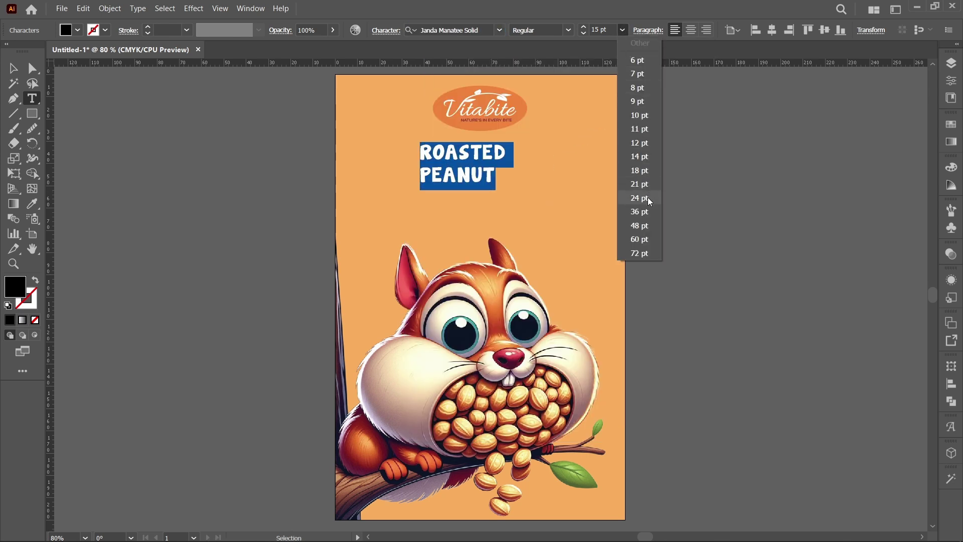
click(646, 215)
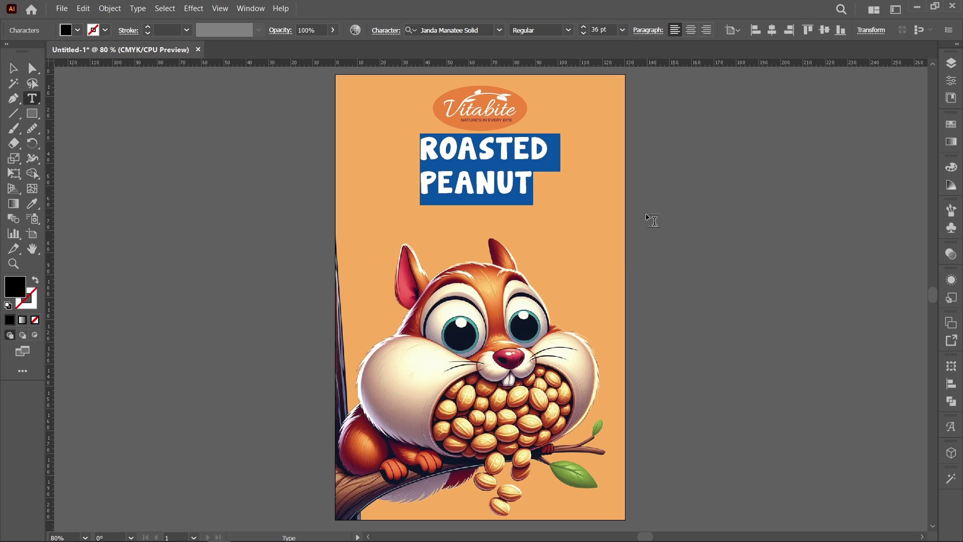
click(385, 30)
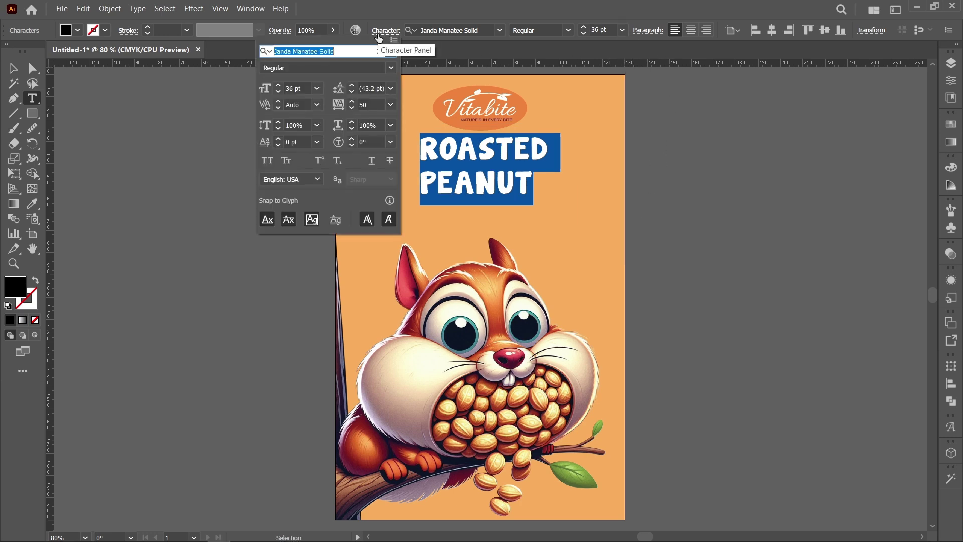
click(378, 89)
text(35)
key(Return)
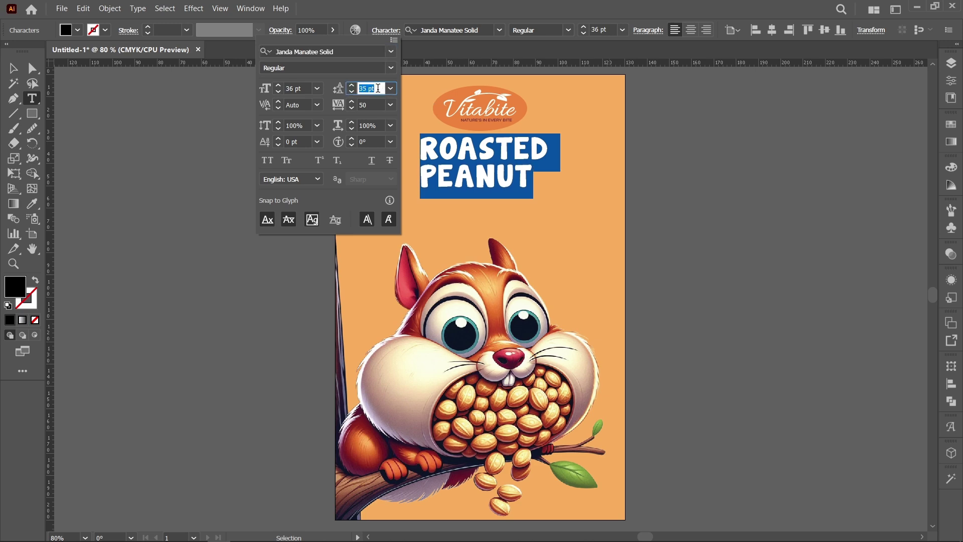
click(692, 31)
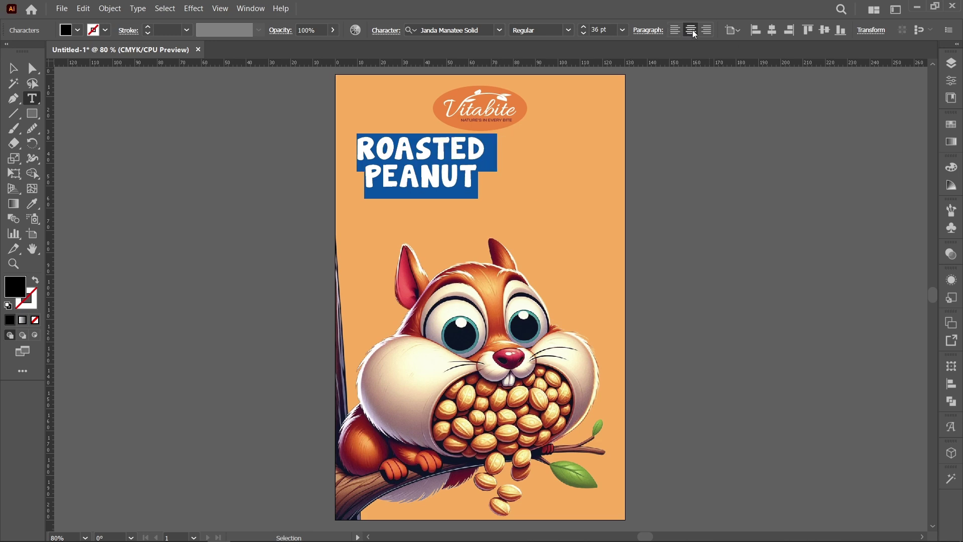
click(30, 205)
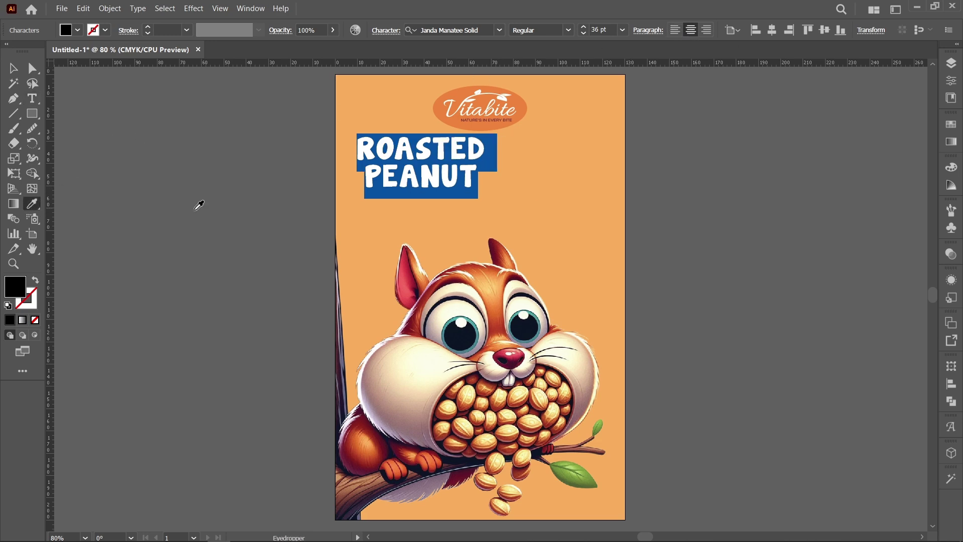
Step: Colour the headline with an orange-red sampled from the squirrel's ear
click(502, 250)
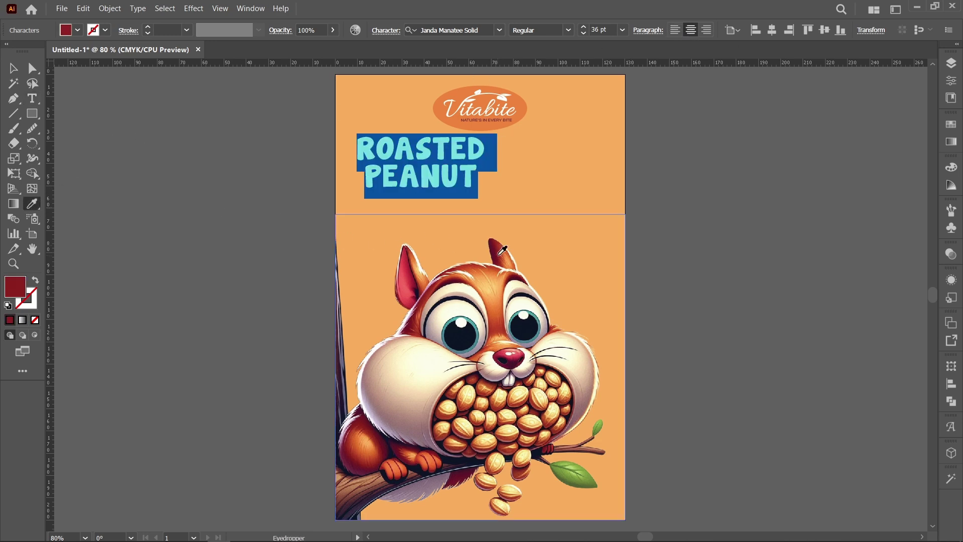
click(505, 251)
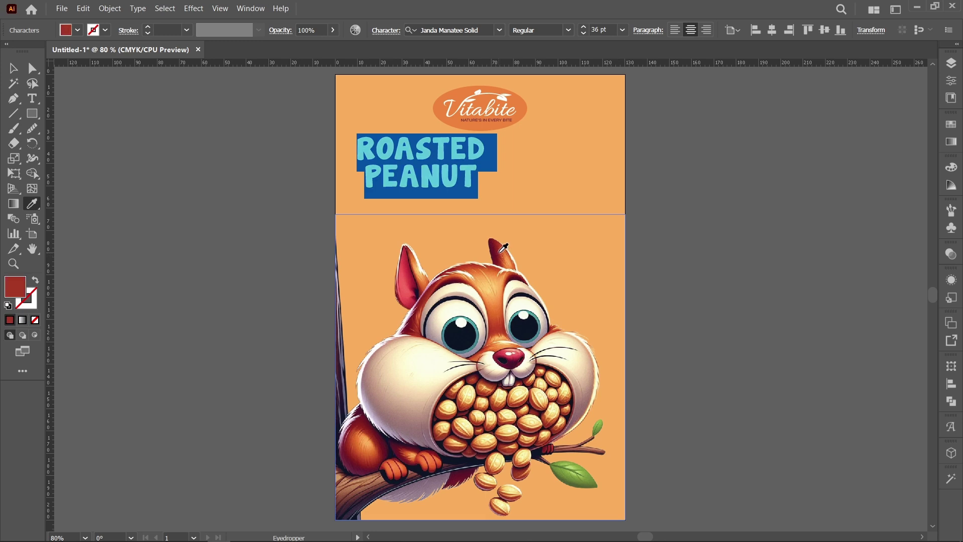
click(503, 252)
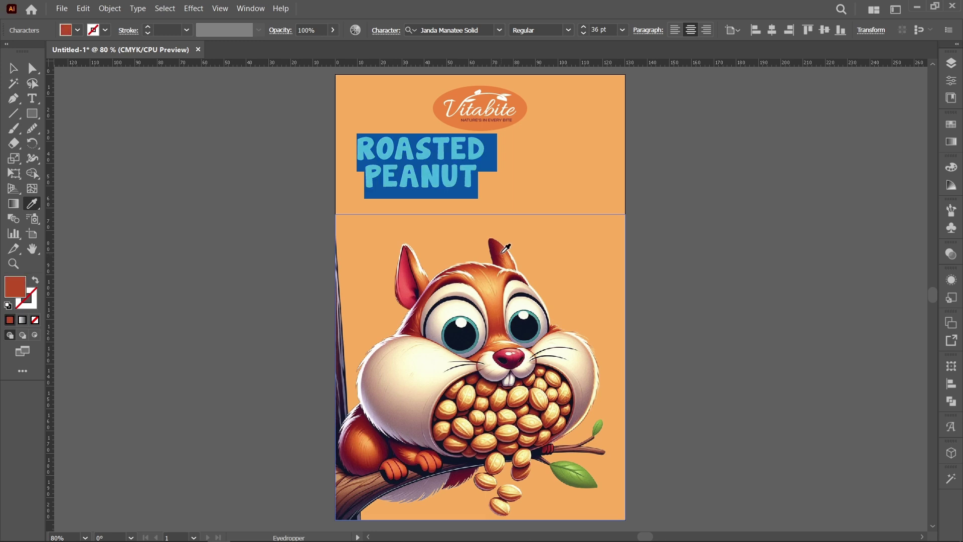
click(13, 67)
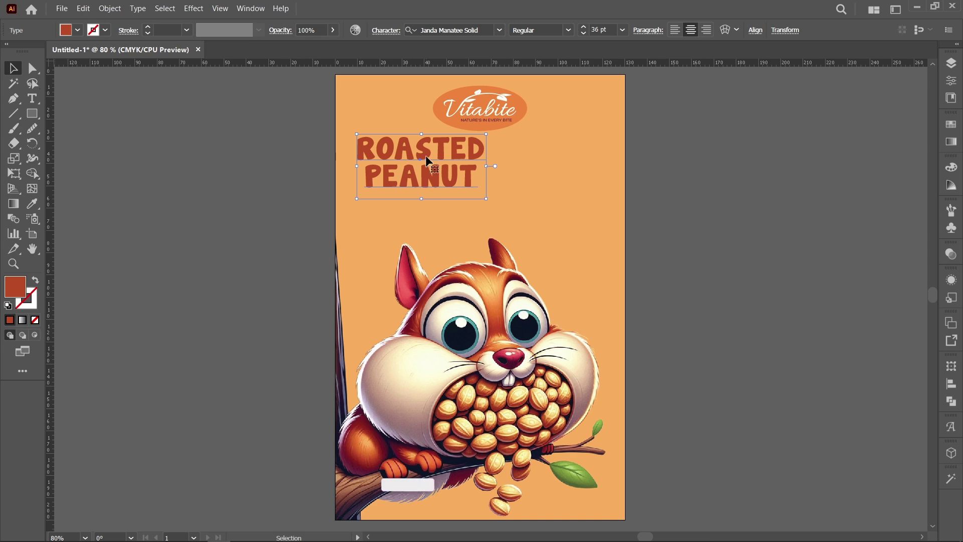
Step: Align the ROASTED PEANUT headline to the artboard's horizontal centre and set it to 48 pt
drag(426, 156, 485, 172)
click(756, 30)
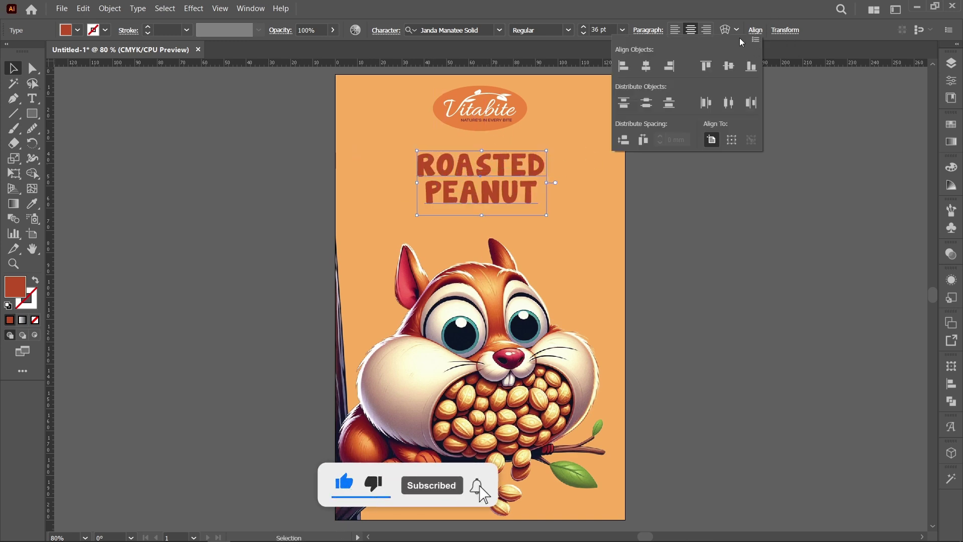
click(647, 66)
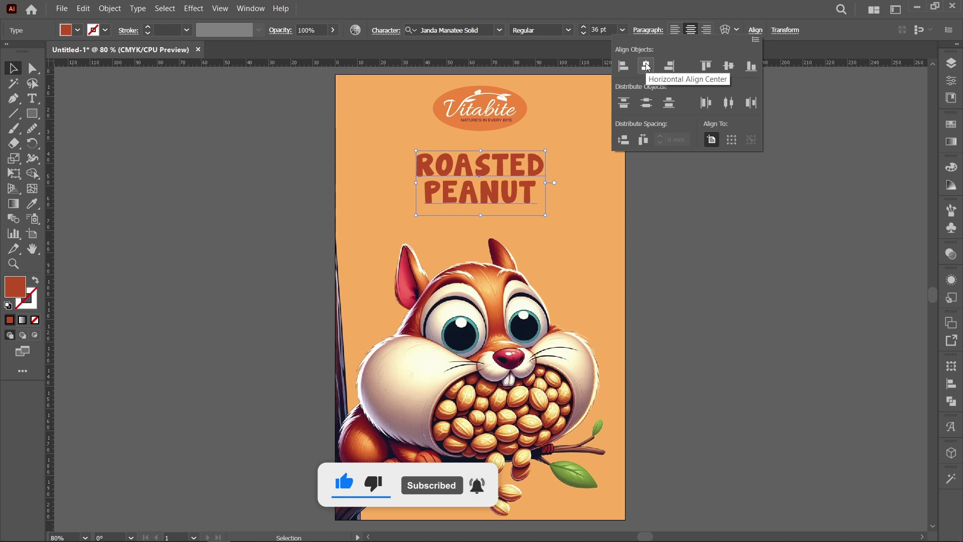
click(624, 31)
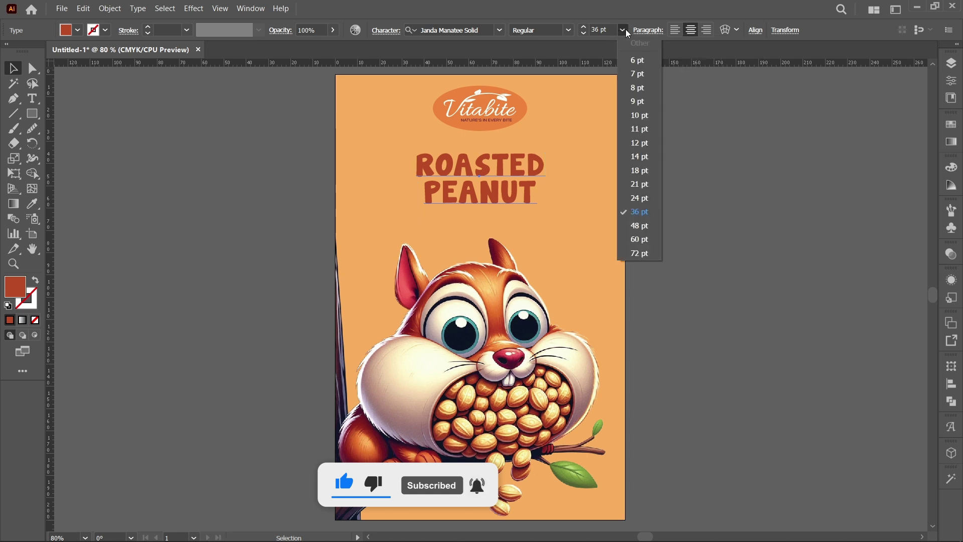
click(645, 226)
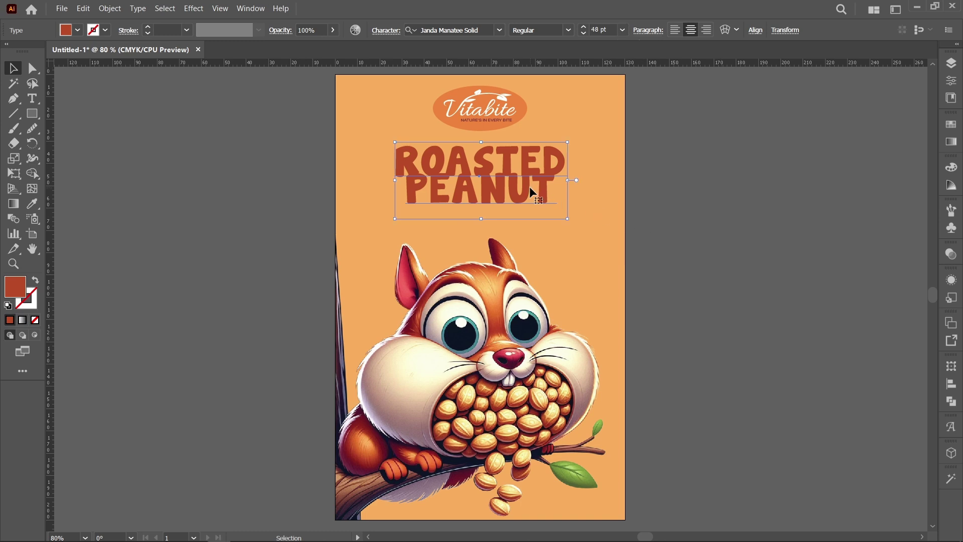
Step: Set the headline leading to 43 pt and tracking to 36 in the Character panel
click(386, 30)
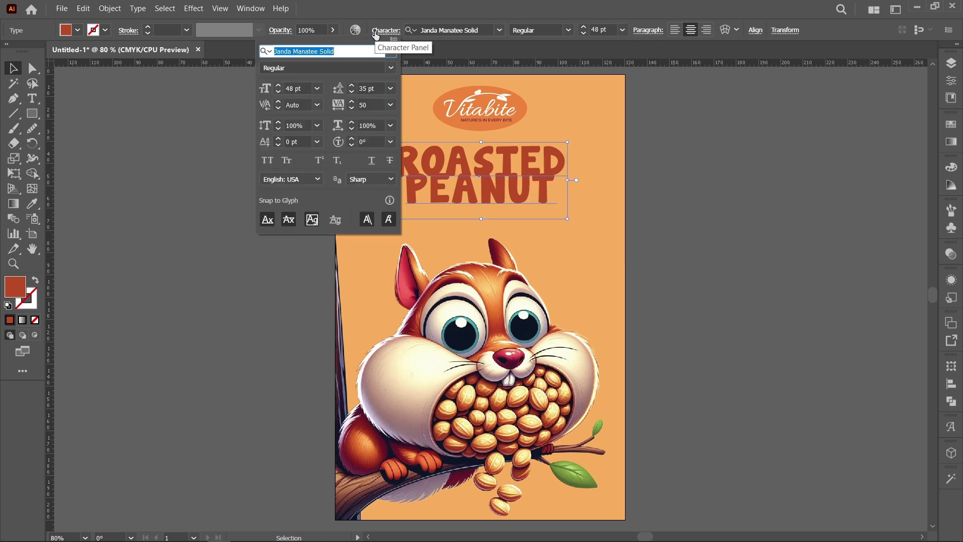
scroll(378, 89, up, 8)
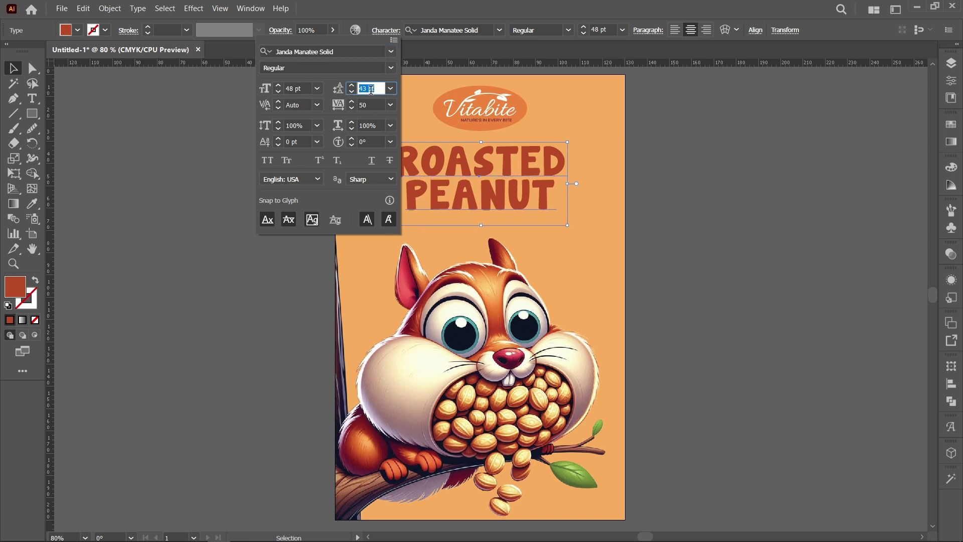
scroll(372, 105, down, 12)
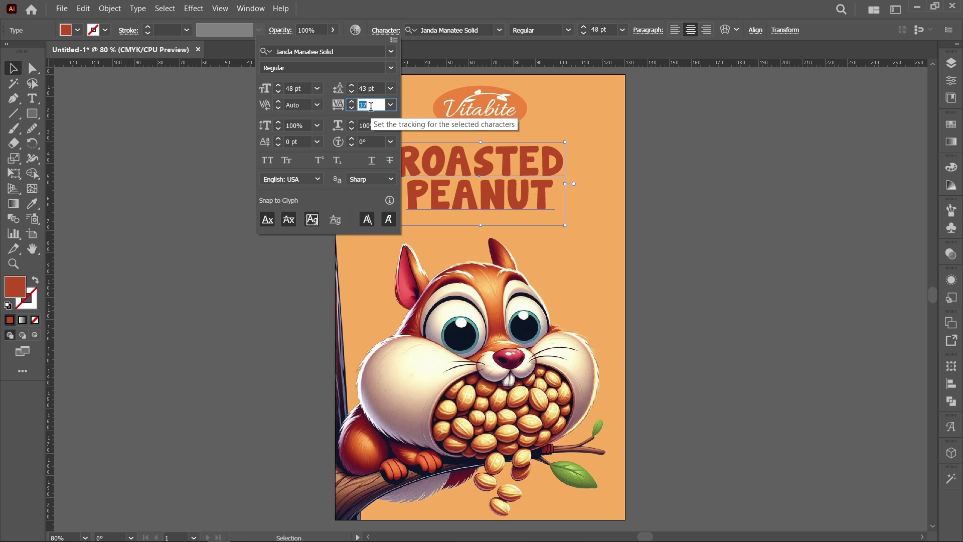
scroll(371, 106, down, 2)
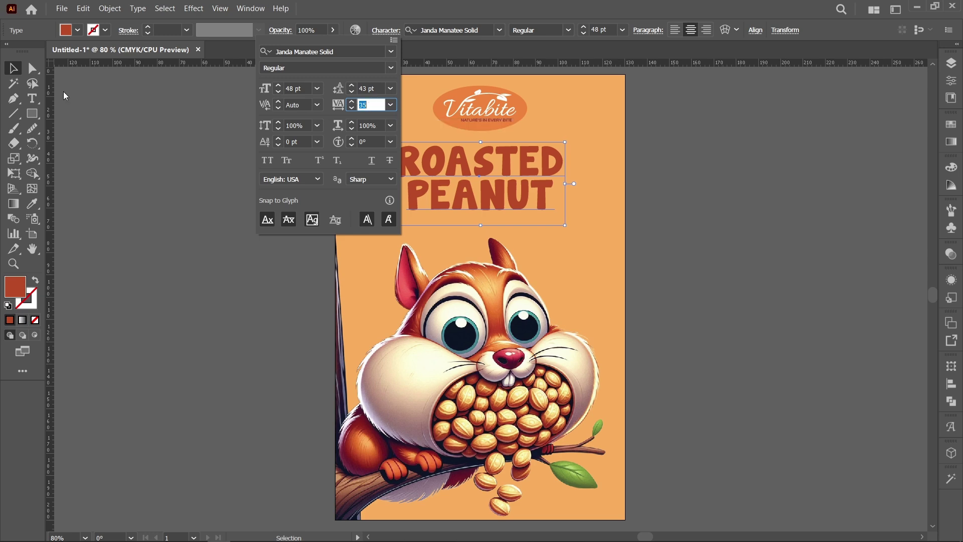
click(8, 74)
Step: Nudge the headline slightly lower and move the Vitabite logo down a little
click(305, 162)
click(489, 173)
drag(491, 175, 491, 185)
drag(492, 108, 492, 114)
click(32, 98)
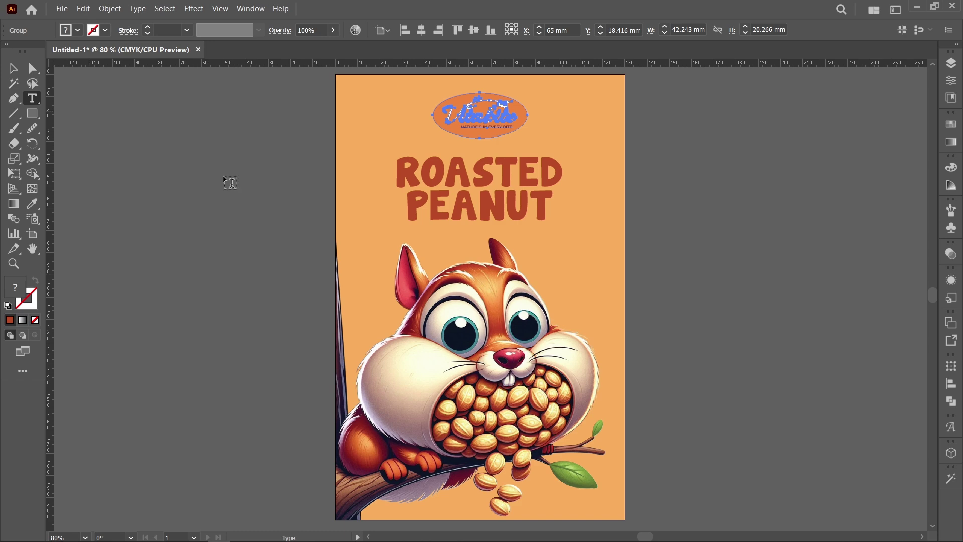
Step: Add '200g' text near the label bottom in Open Sans Semibold 18 pt
click(562, 498)
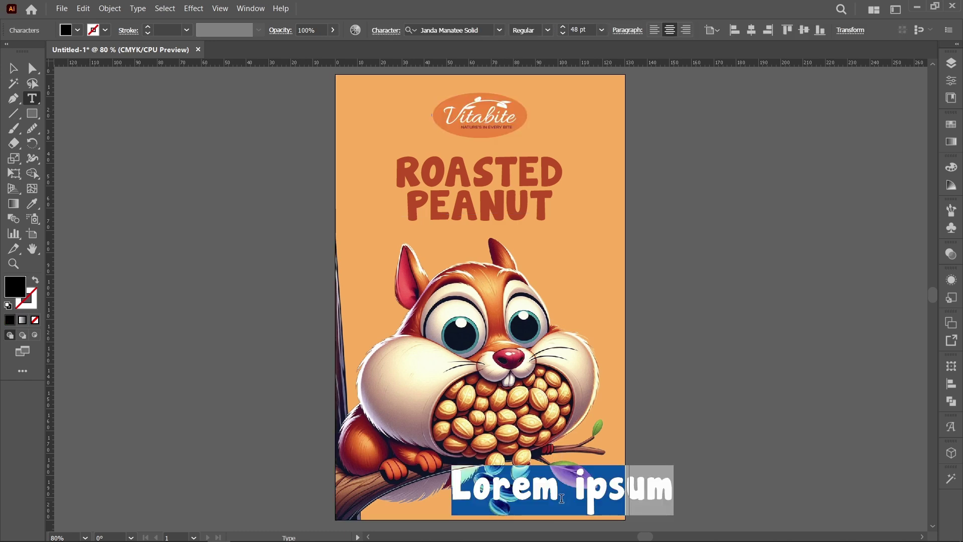
click(602, 32)
click(623, 170)
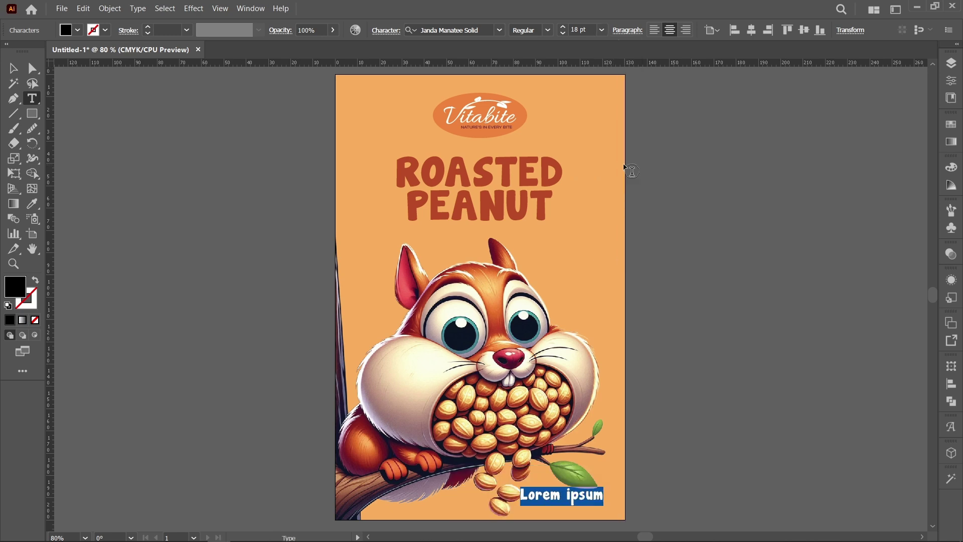
click(499, 30)
click(499, 118)
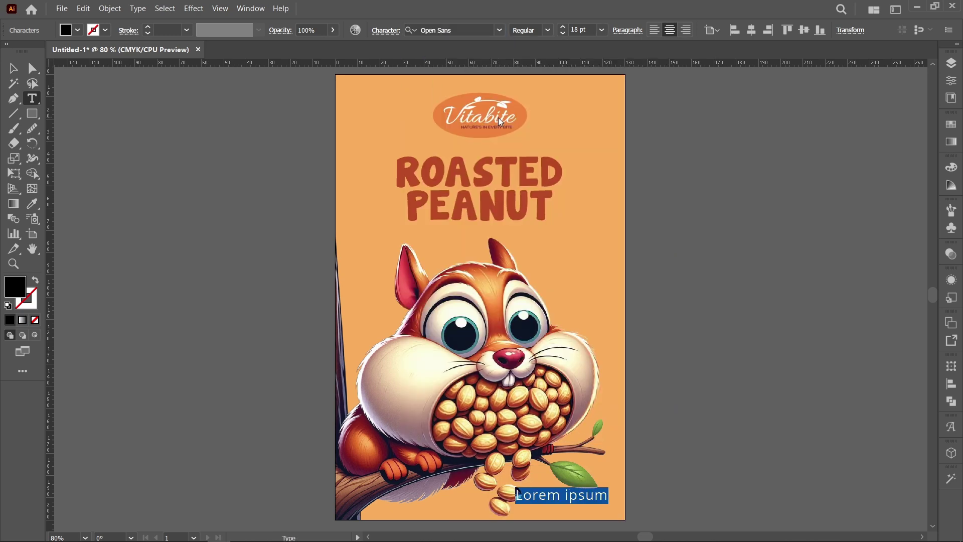
click(547, 31)
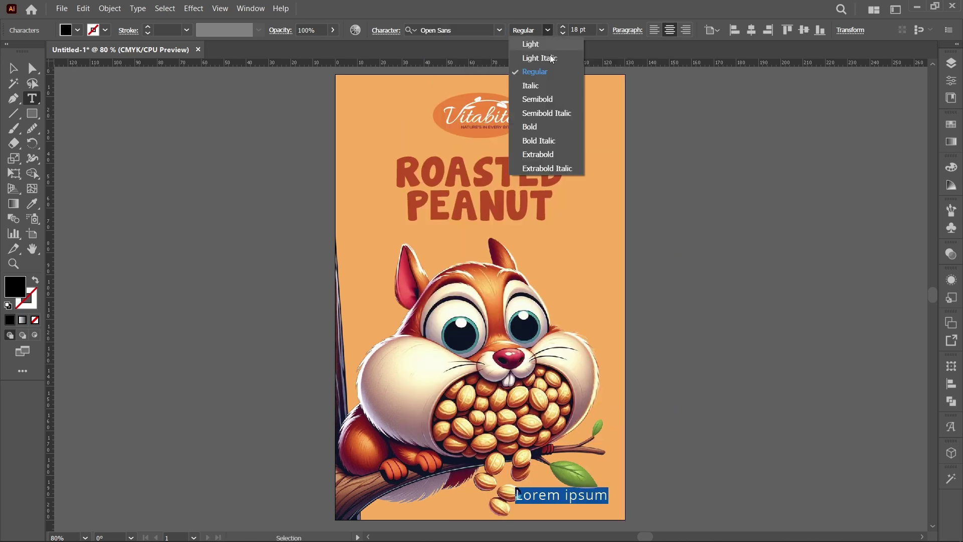
click(552, 100)
text(200g)
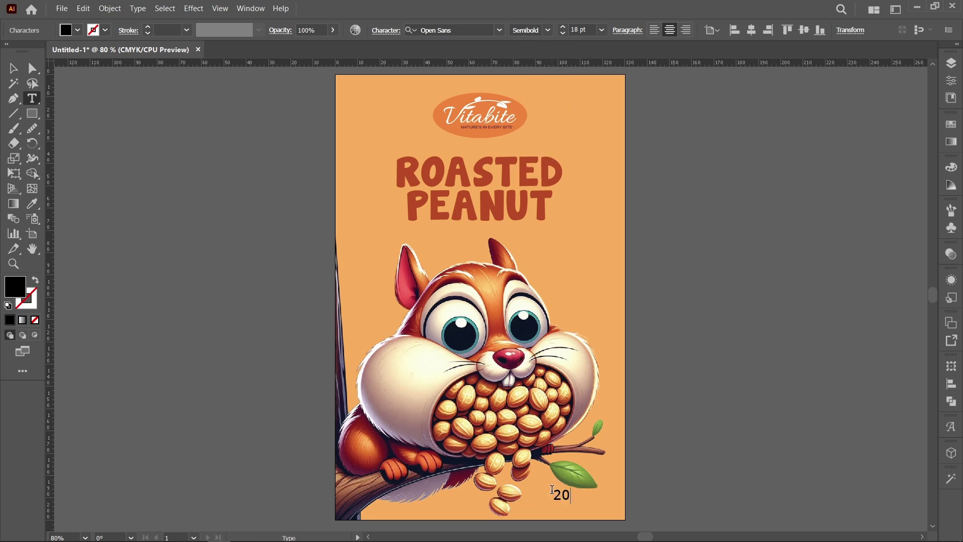
Step: Make the 200g text white and move it to the label's bottom-right corner
click(14, 69)
click(78, 31)
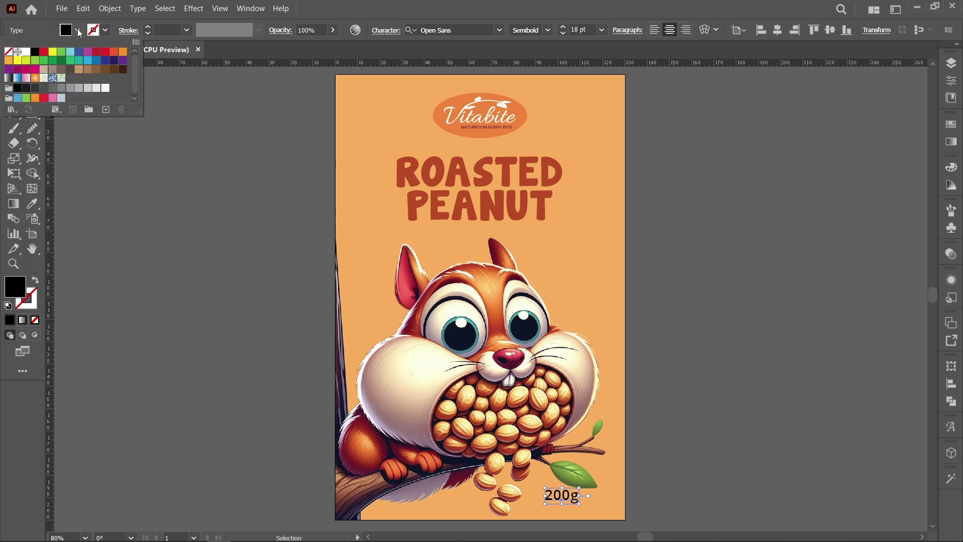
click(26, 52)
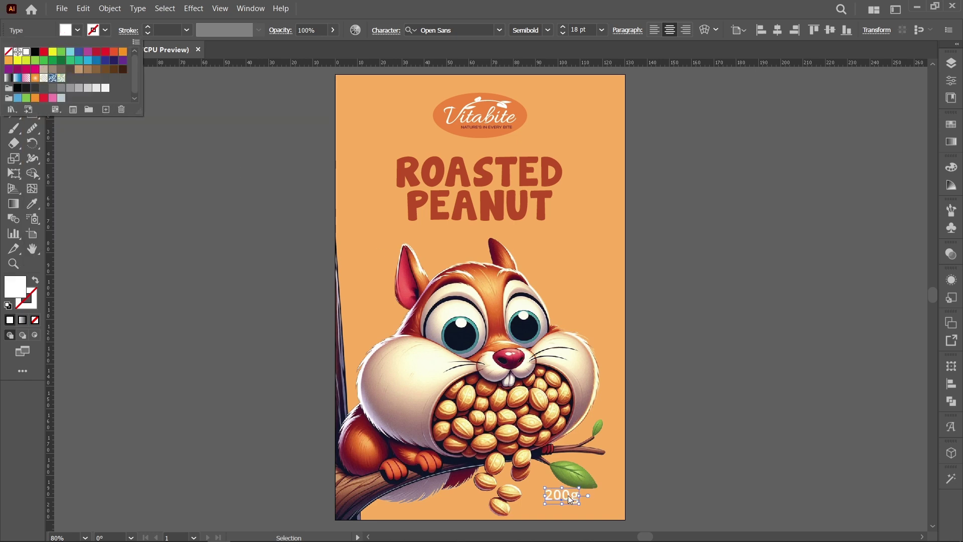
click(565, 499)
drag(559, 498, 577, 503)
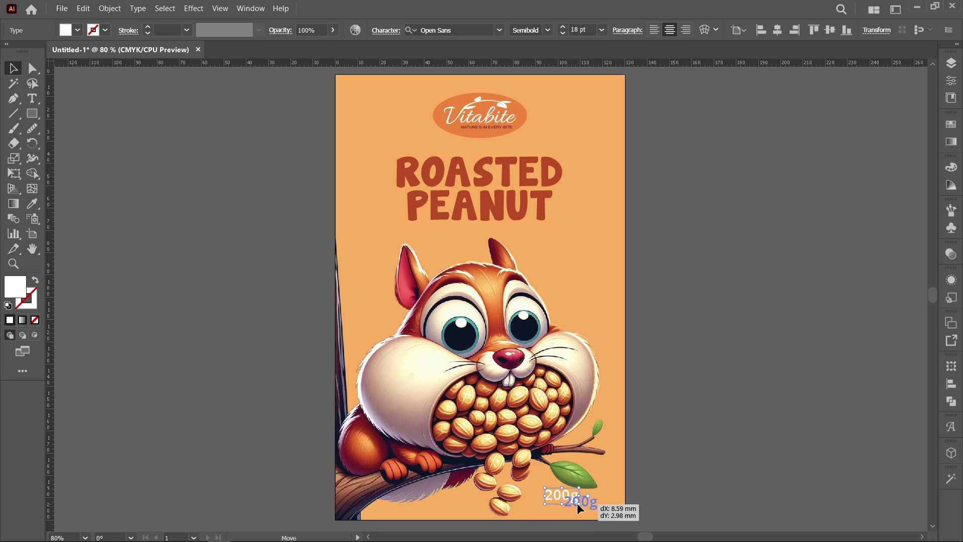
click(690, 506)
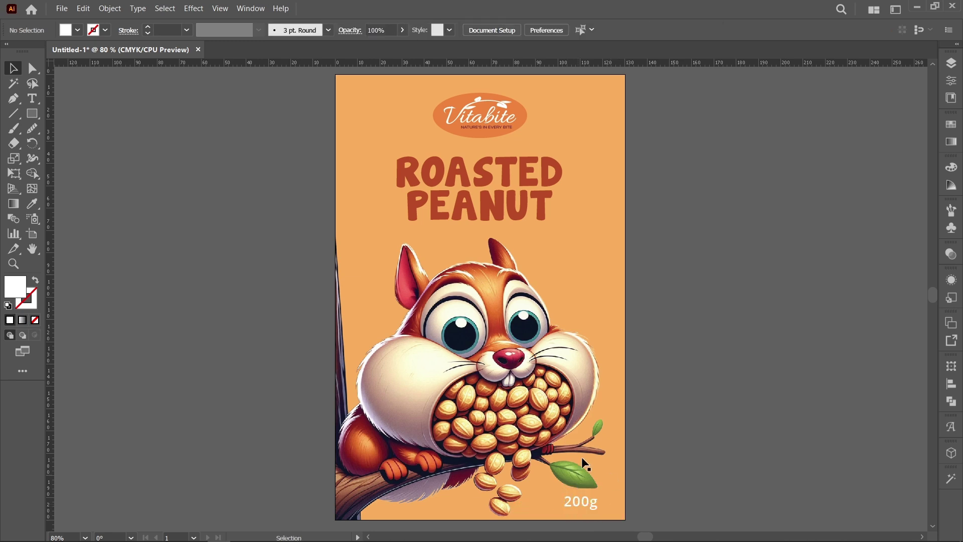
click(62, 9)
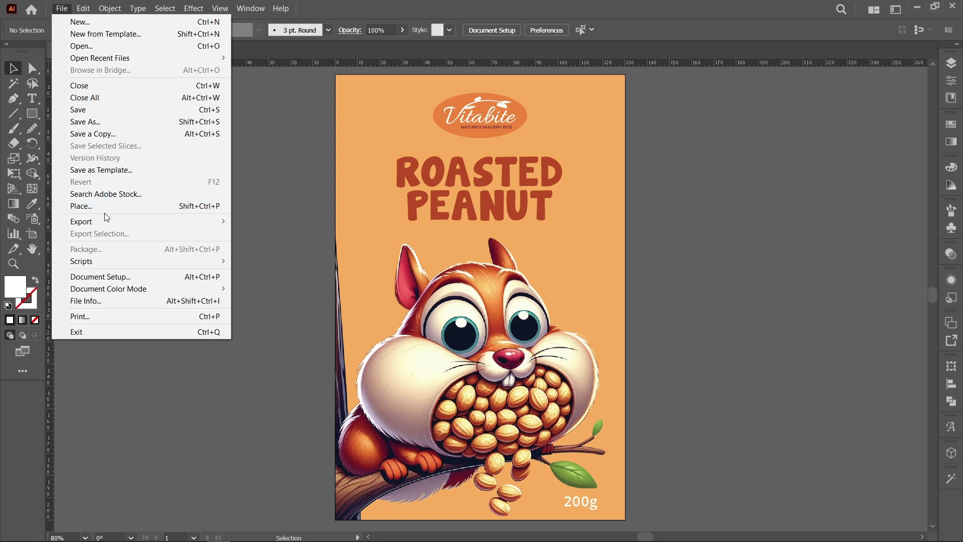
Step: Export the label as a layered CMYK 300 ppi PSD named 'peanut packaging design'
mouse_move(105, 221)
click(322, 234)
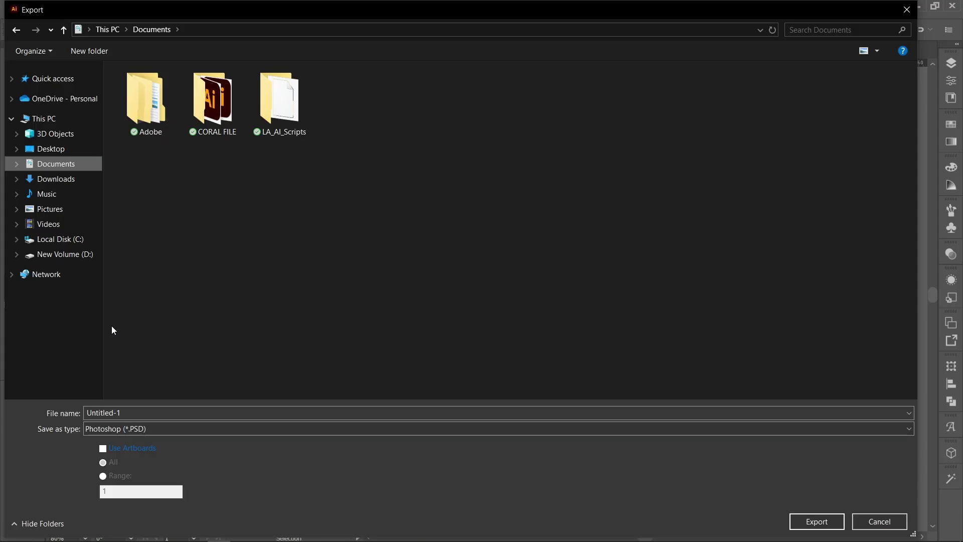
click(137, 431)
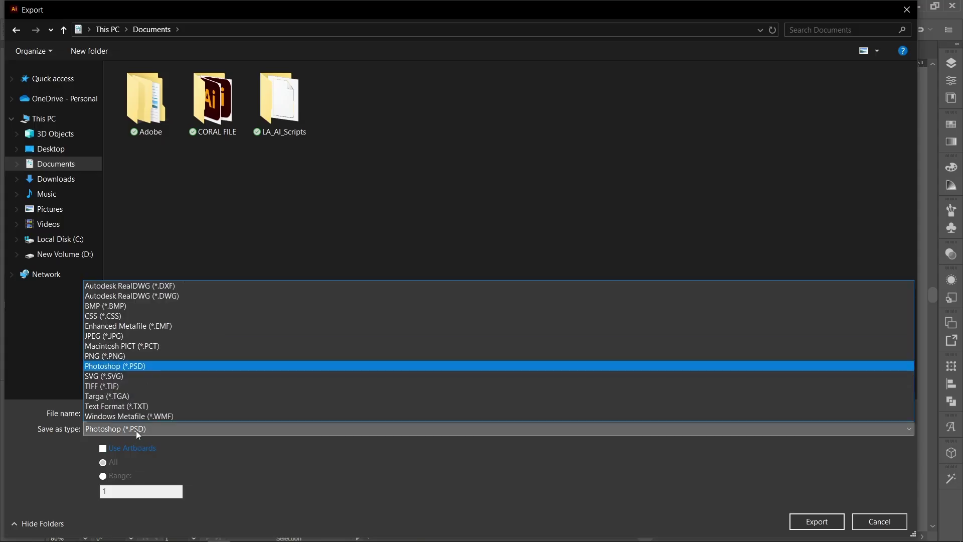
click(161, 367)
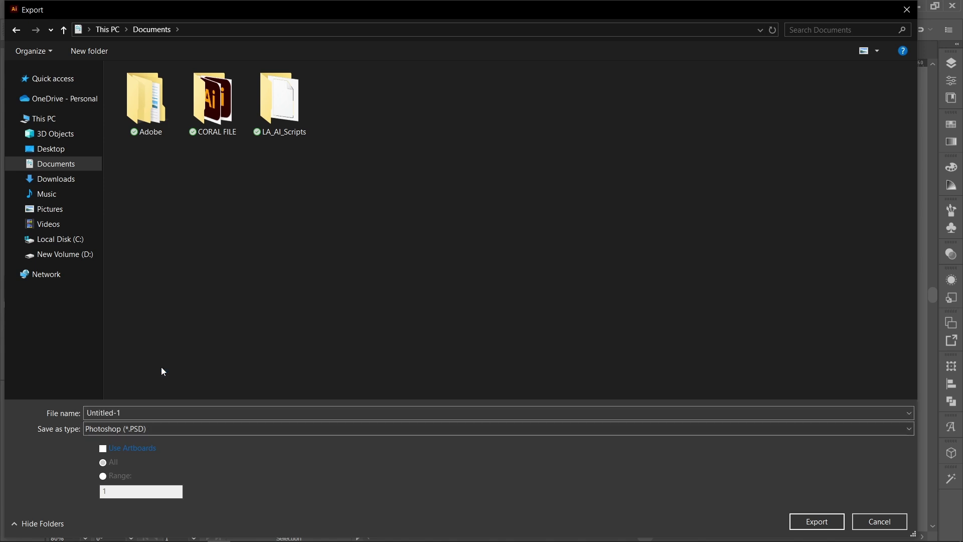
double_click(128, 413)
text(peanut packaging design)
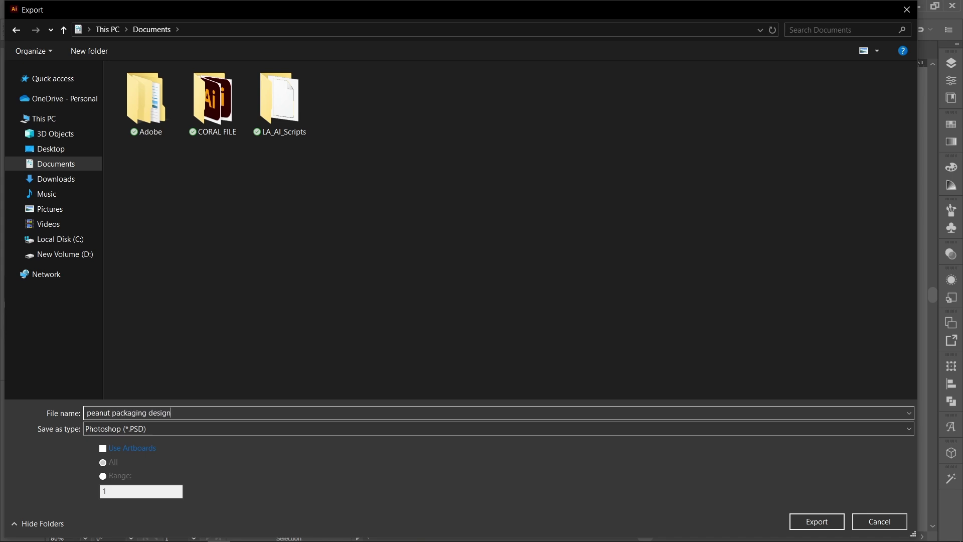
key(Return)
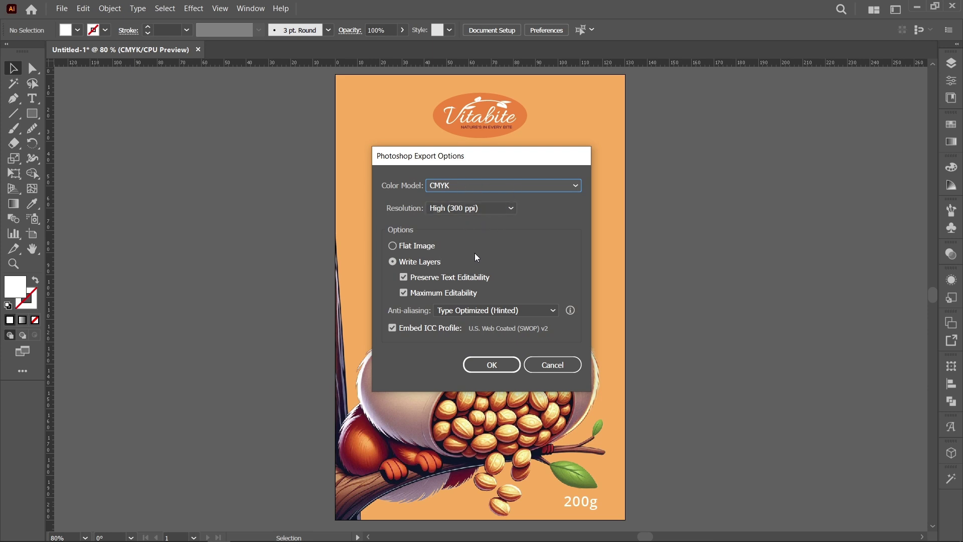
click(495, 366)
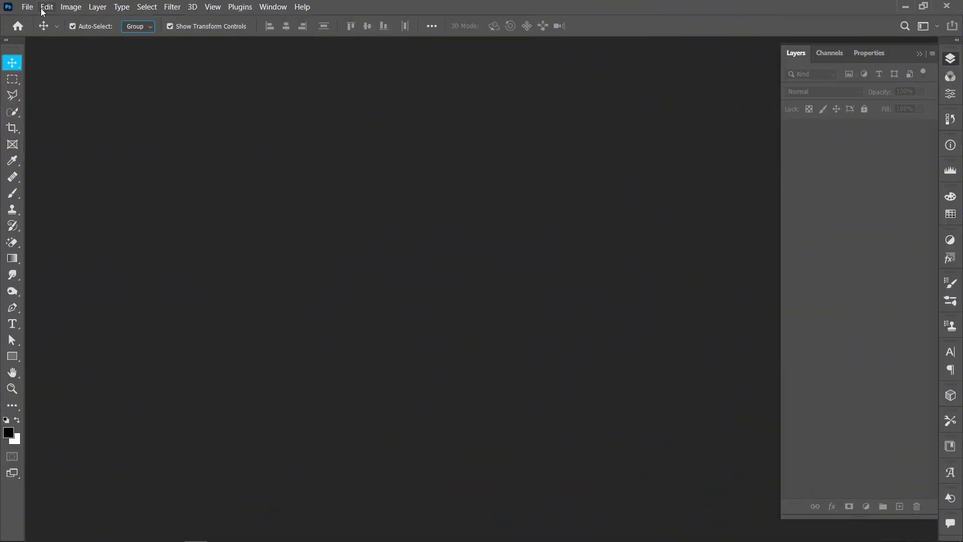
Step: Open 'peanut packaging design' from Documents and bring up the Layer 1 group's options
click(27, 7)
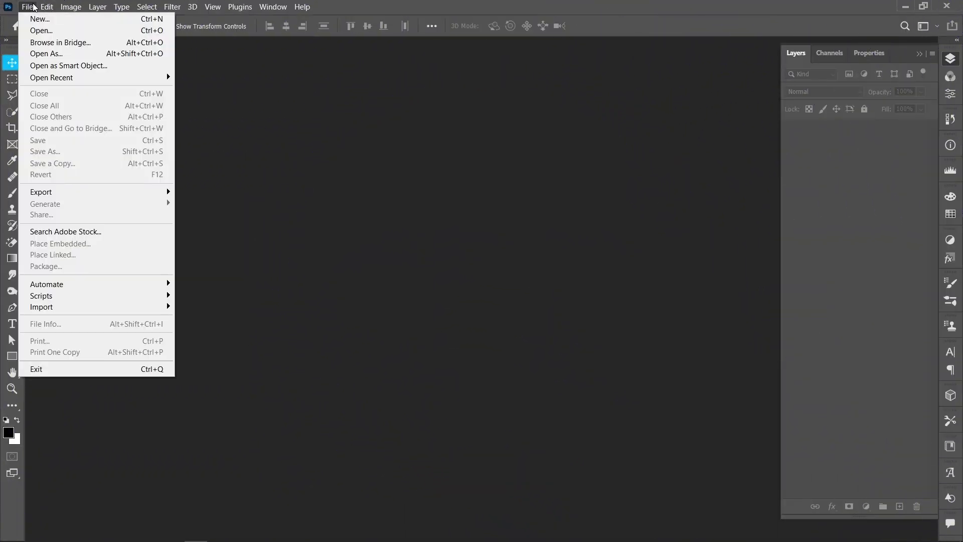
click(44, 29)
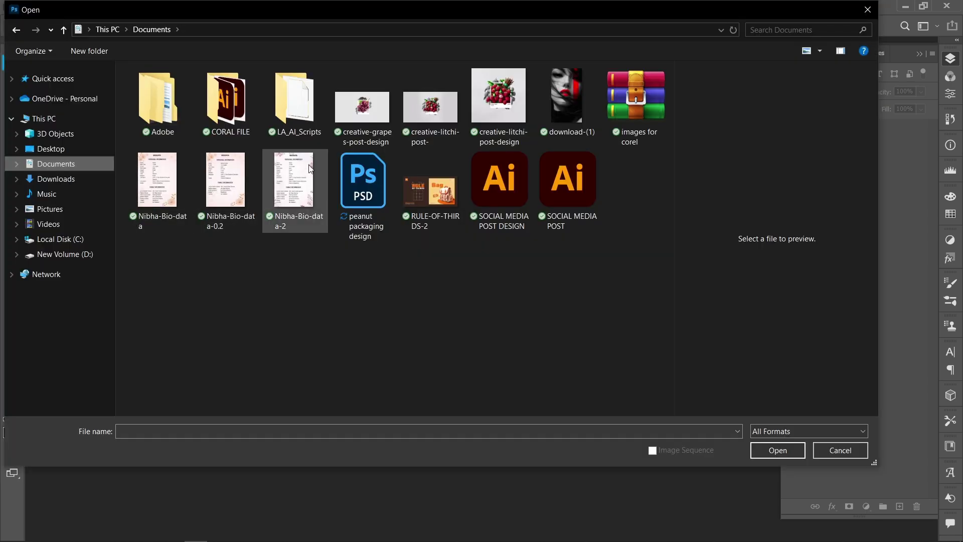
click(354, 184)
click(773, 450)
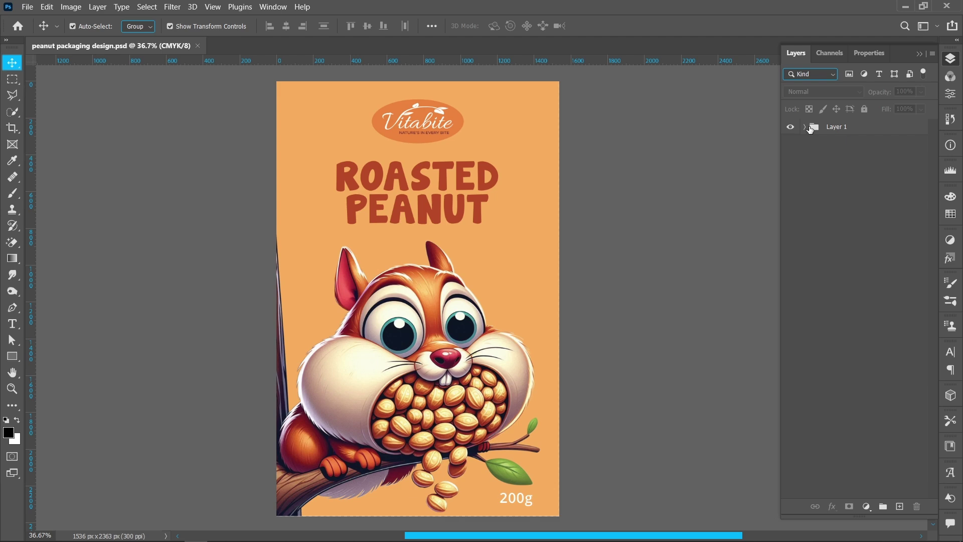
click(847, 128)
right_click(847, 128)
Step: Ungroup Layer 1 and rename the logo group 'brand logo'
click(797, 104)
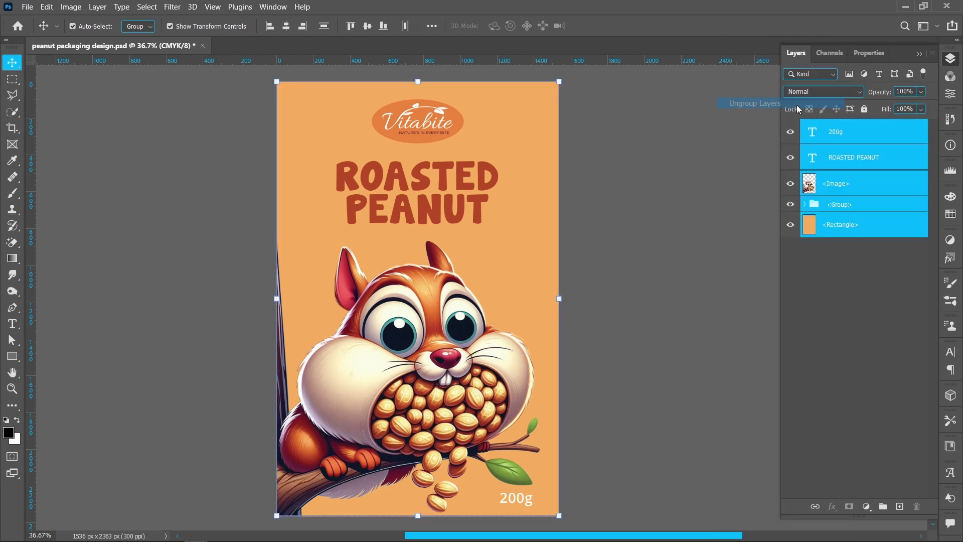
click(837, 281)
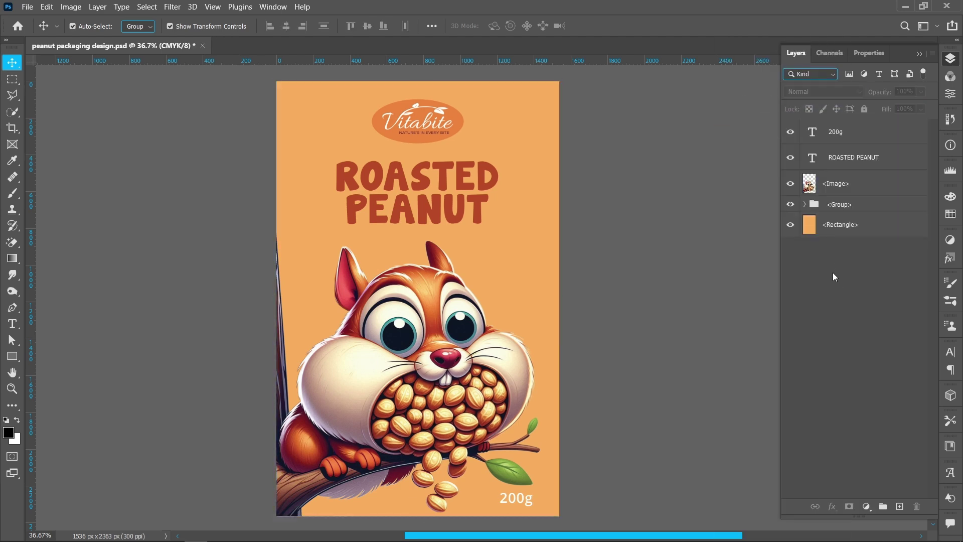
click(840, 209)
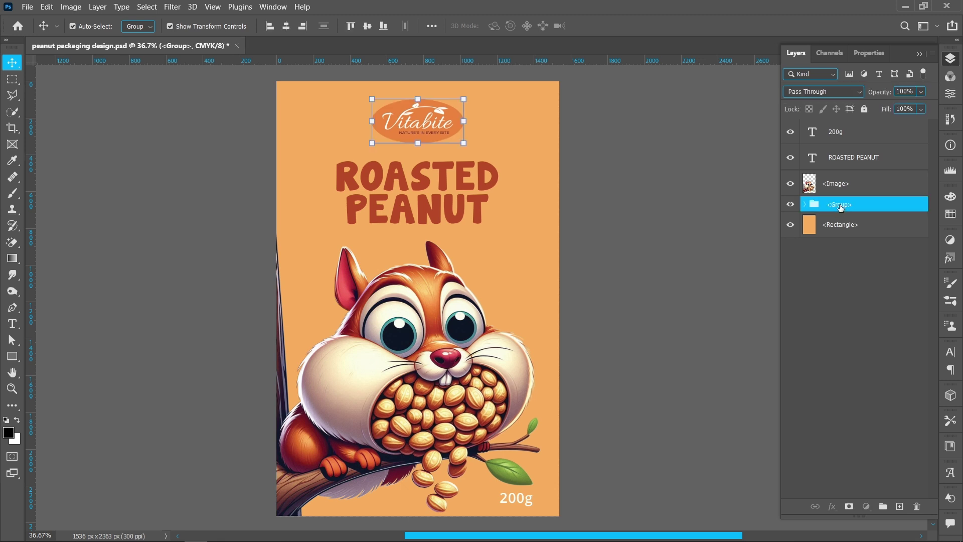
double_click(841, 206)
text(b)
key(Return)
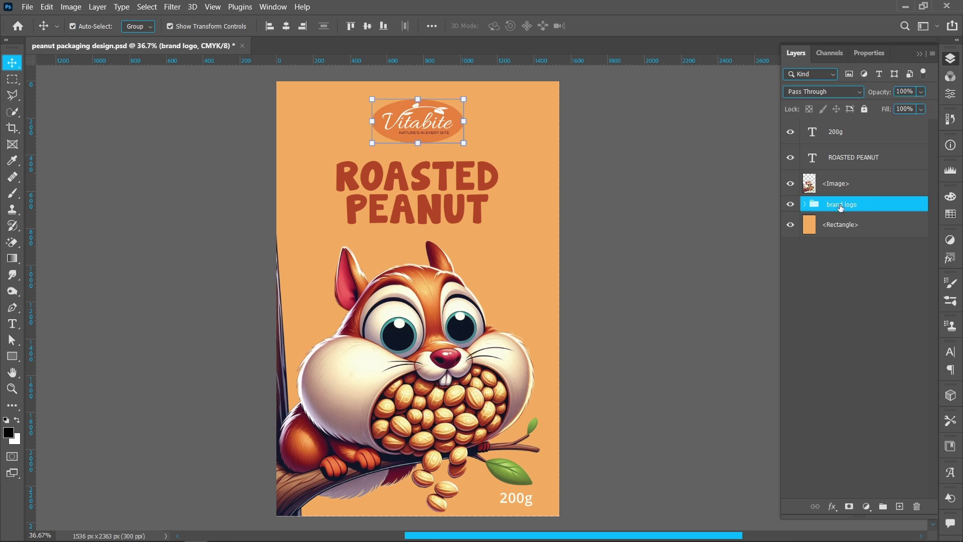
Step: Rename the image layer 'squirrel' and the rectangle 'background', then add a new layer above it
click(838, 185)
double_click(839, 184)
text(squi)
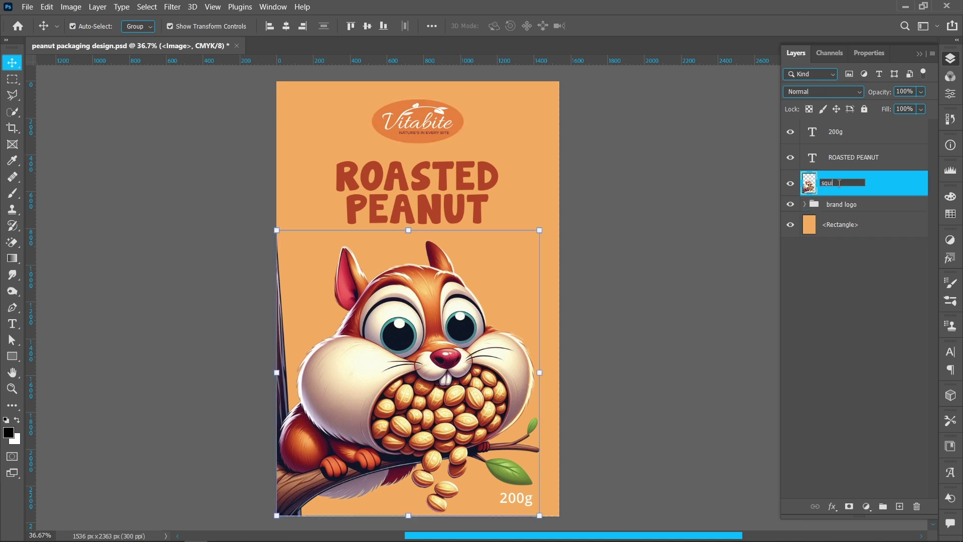
text(rrel)
key(Return)
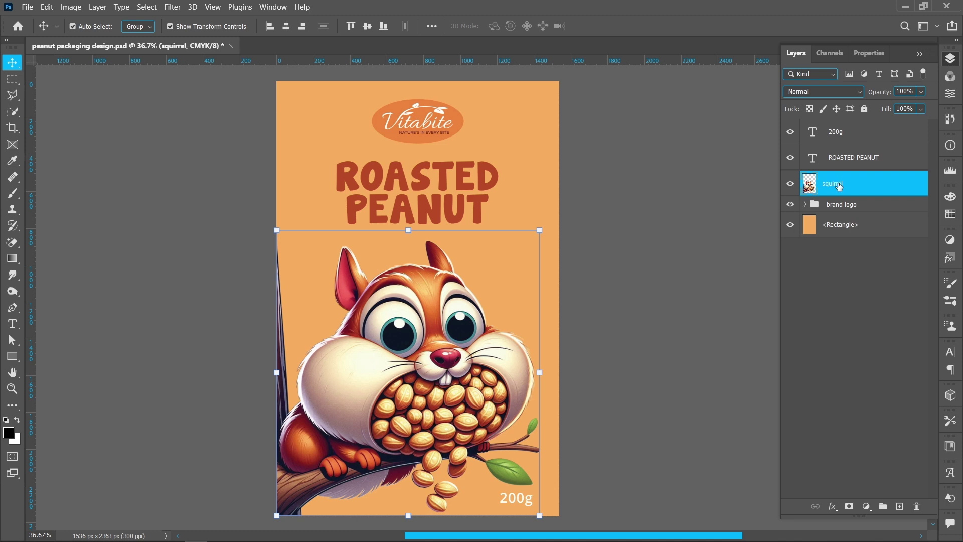
double_click(838, 224)
text(background)
key(Return)
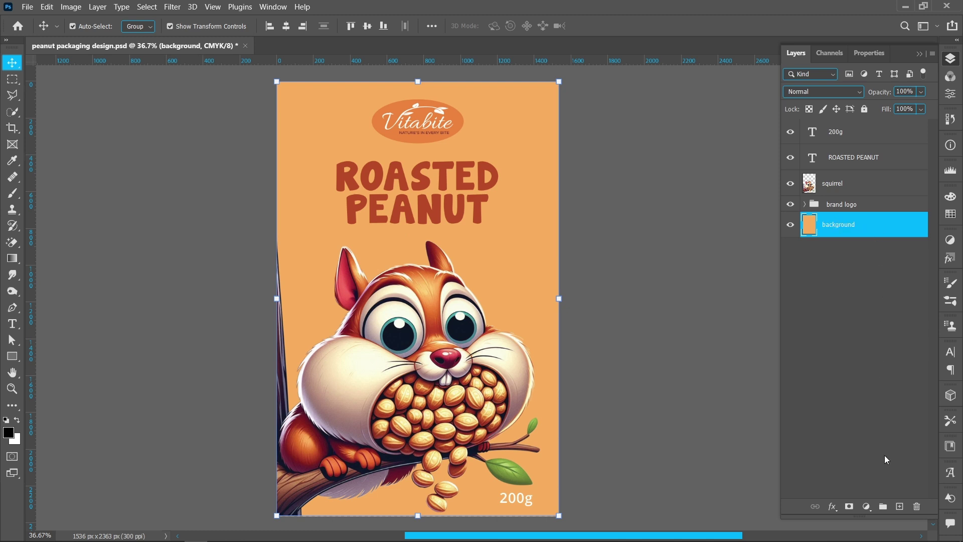
click(898, 507)
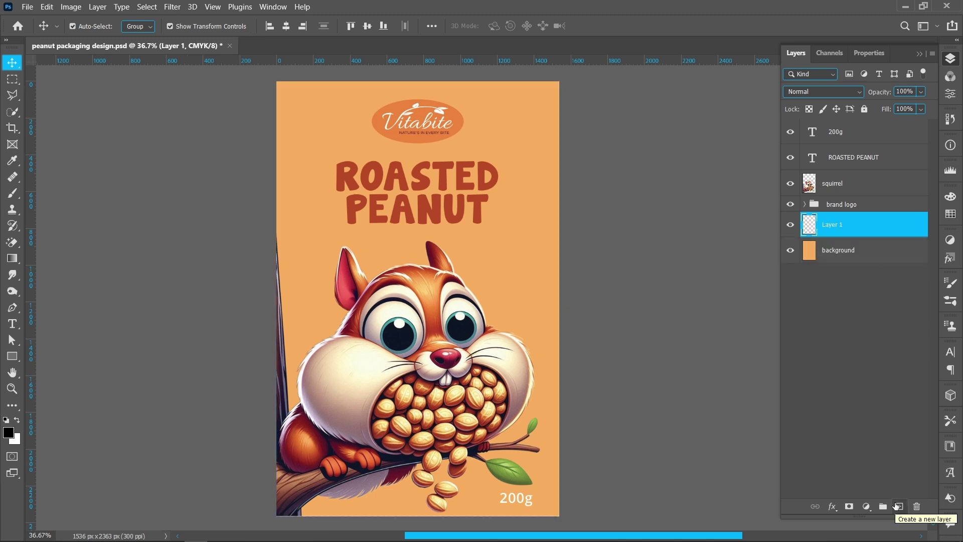
Step: Paint a soft white glow along the label's top with a 1500 px brush
click(14, 195)
right_click(425, 199)
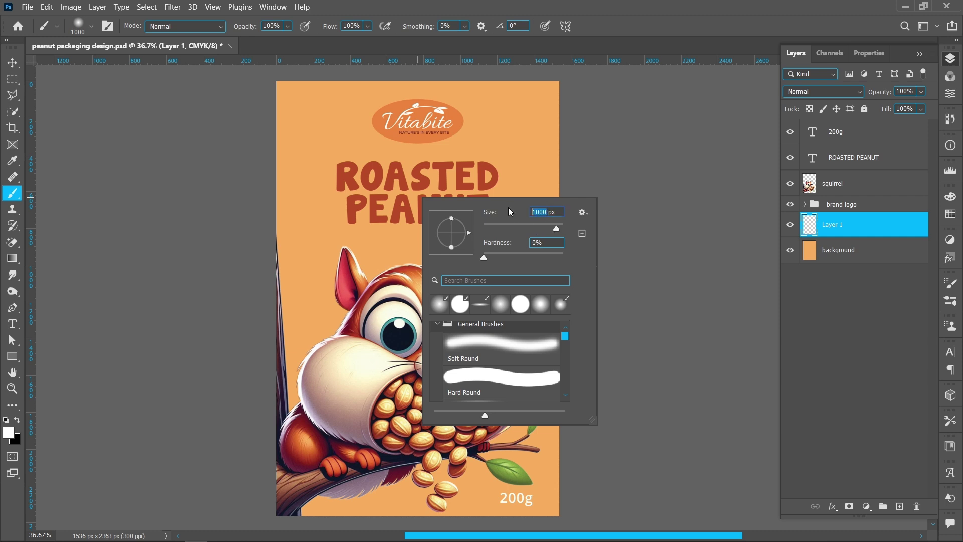
text(1500)
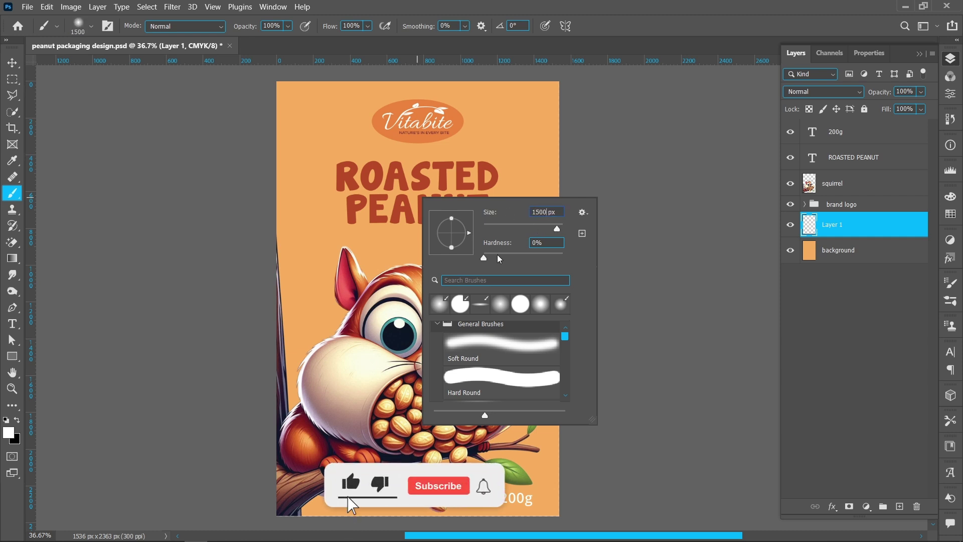
key(Return)
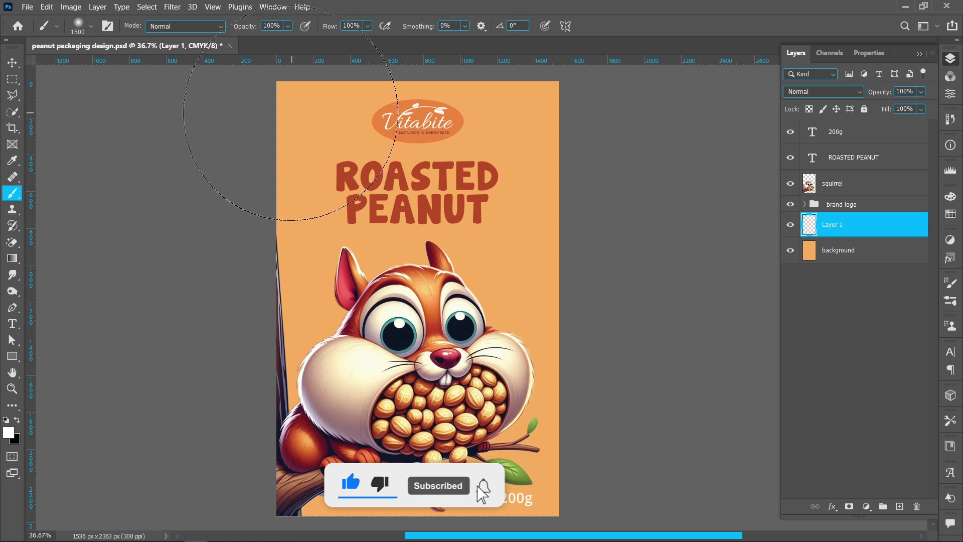
click(276, 107)
shift+click(595, 108)
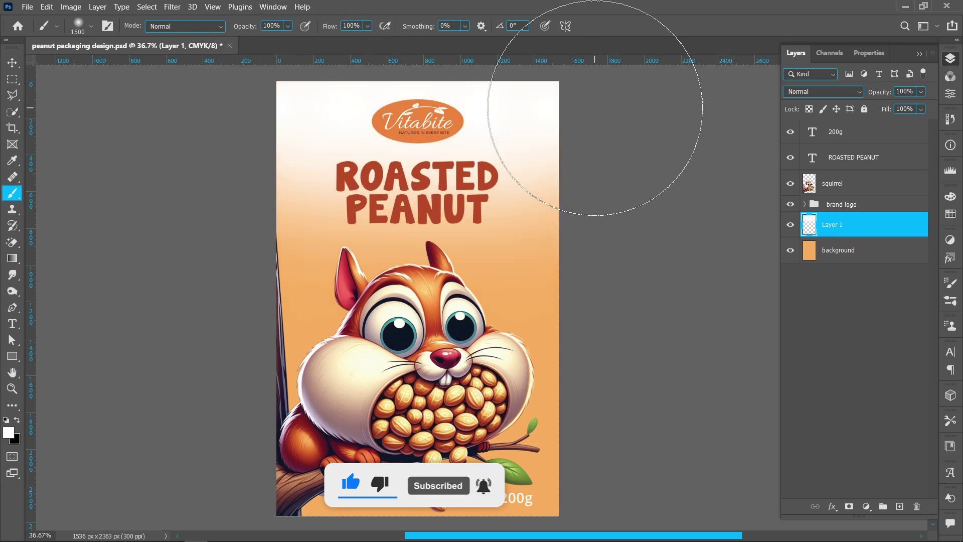
Step: Enlarge the glow layer to about 112% and blend it in Screen at 70% opacity
click(11, 64)
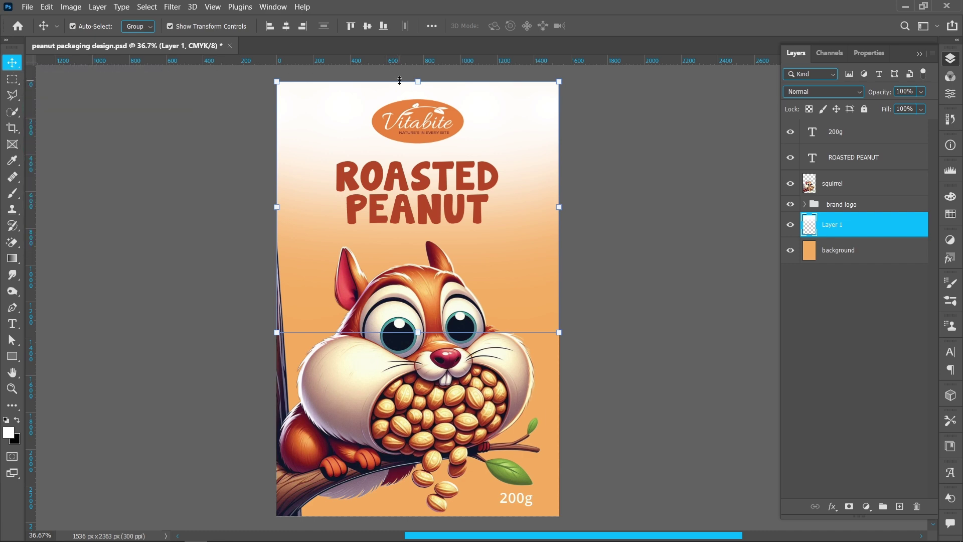
drag(421, 334, 419, 363)
click(621, 26)
click(821, 91)
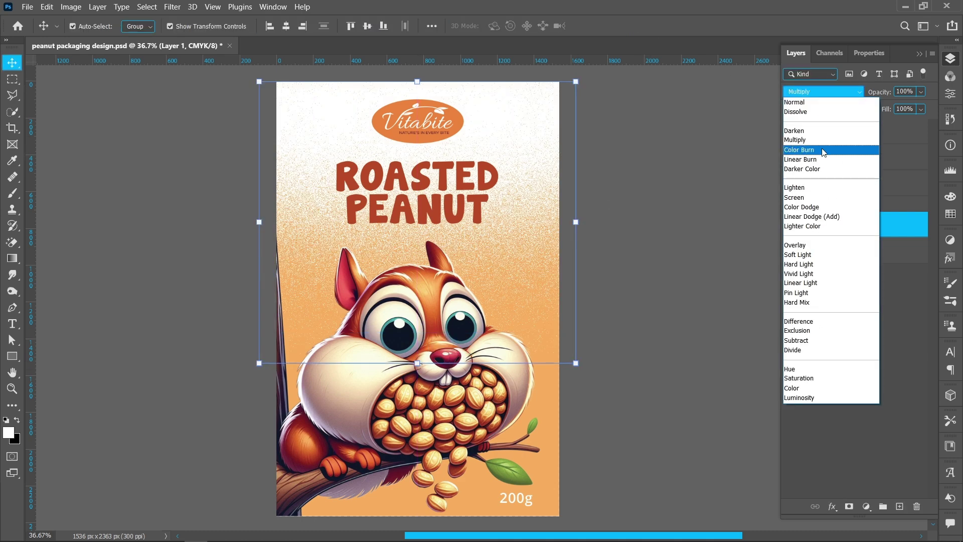
click(828, 197)
drag(892, 93, 891, 93)
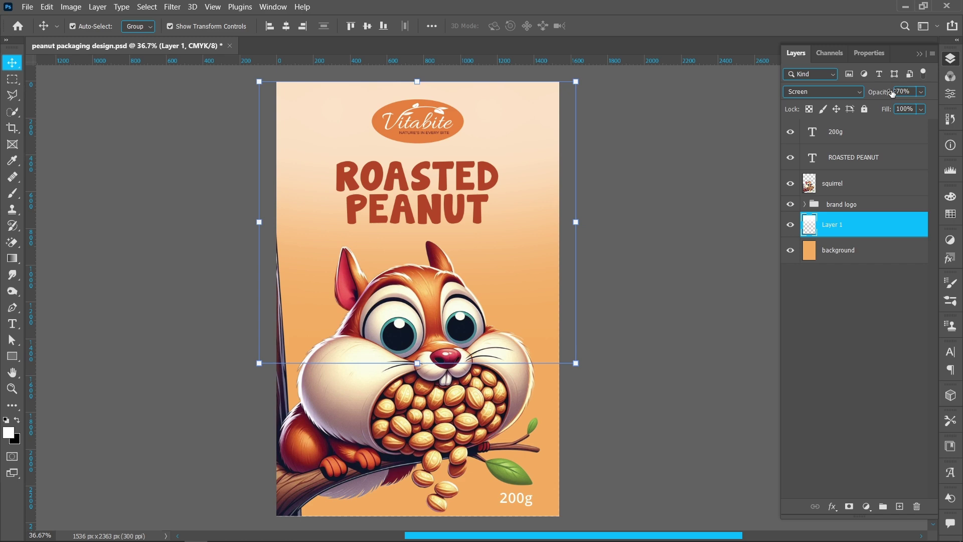
click(11, 162)
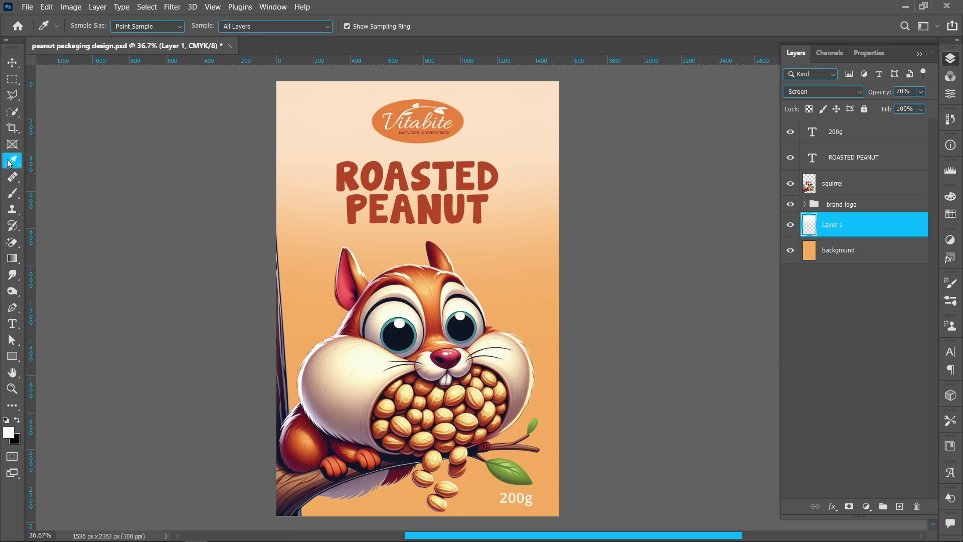
Step: Sample the squirrel ear's reddish-brown and paint a wash across the label's bottom on a new layer
click(432, 270)
click(11, 194)
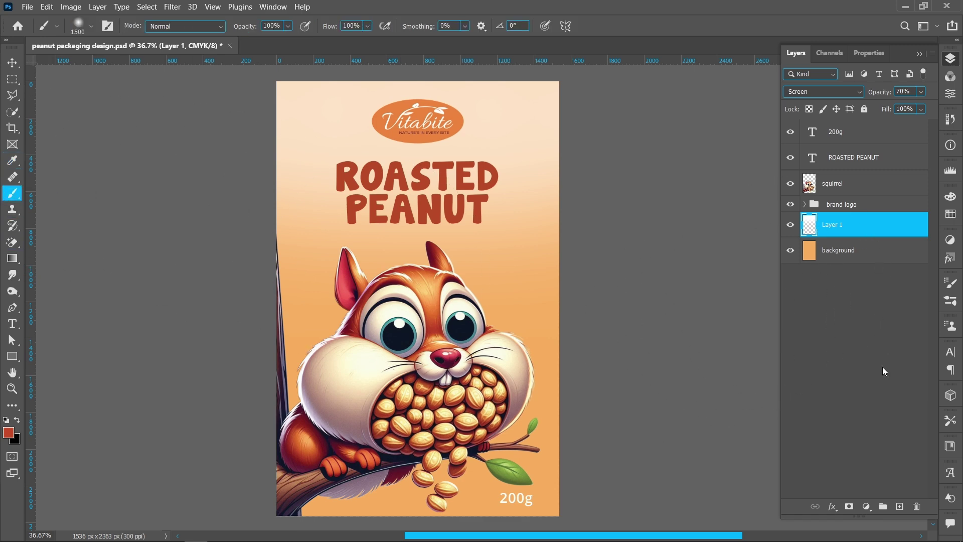
click(900, 507)
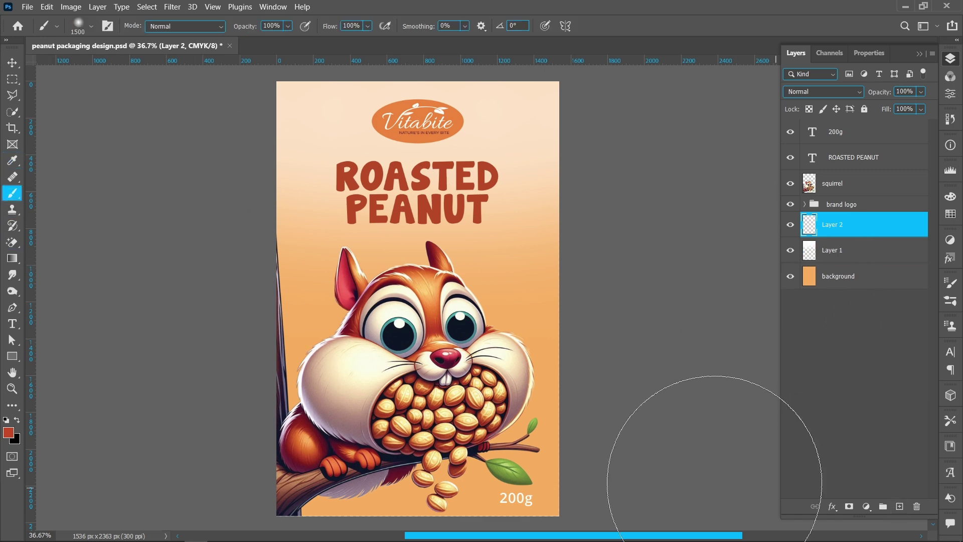
drag(522, 497, 240, 502)
Step: Move the red wash lower, centre it horizontally and set its opacity to 70%
key(v)
click(514, 317)
drag(525, 332, 550, 427)
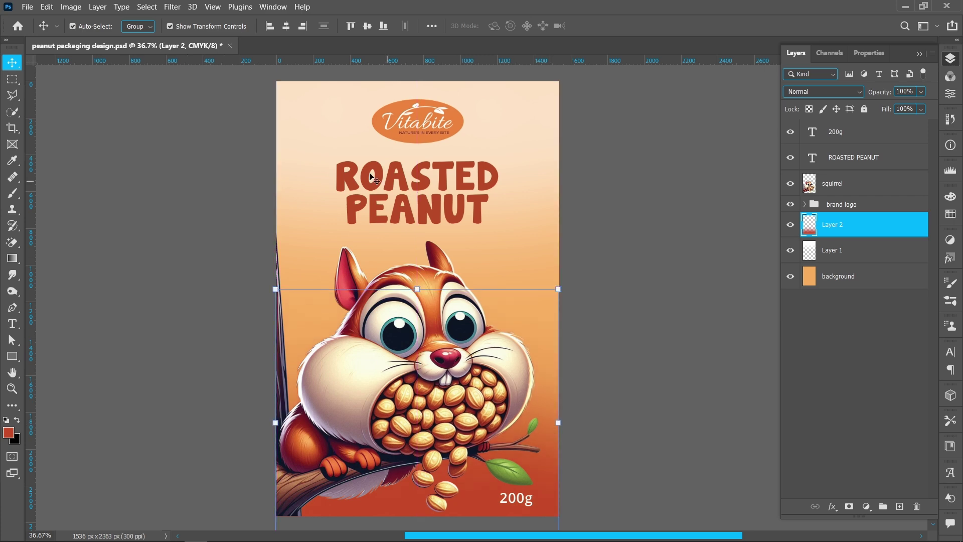
click(285, 33)
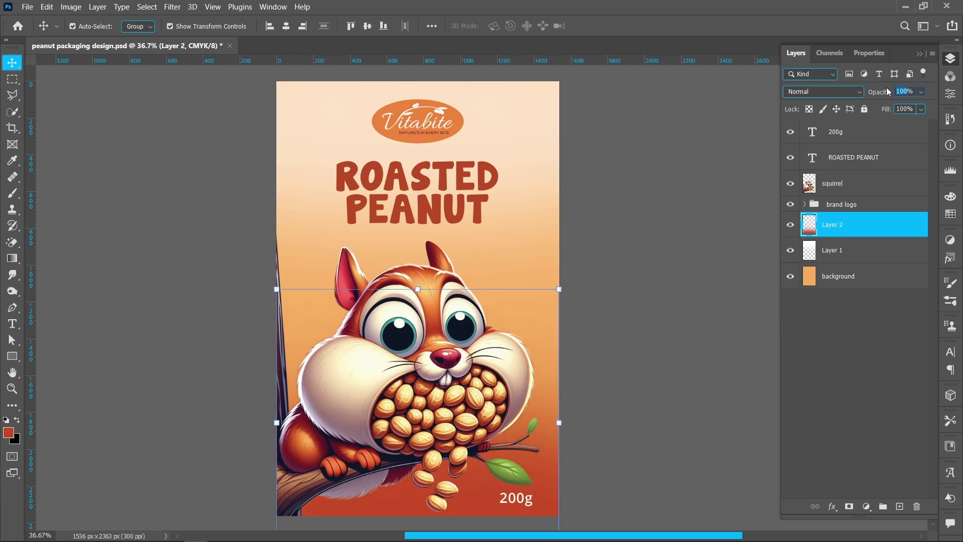
text(70)
key(Return)
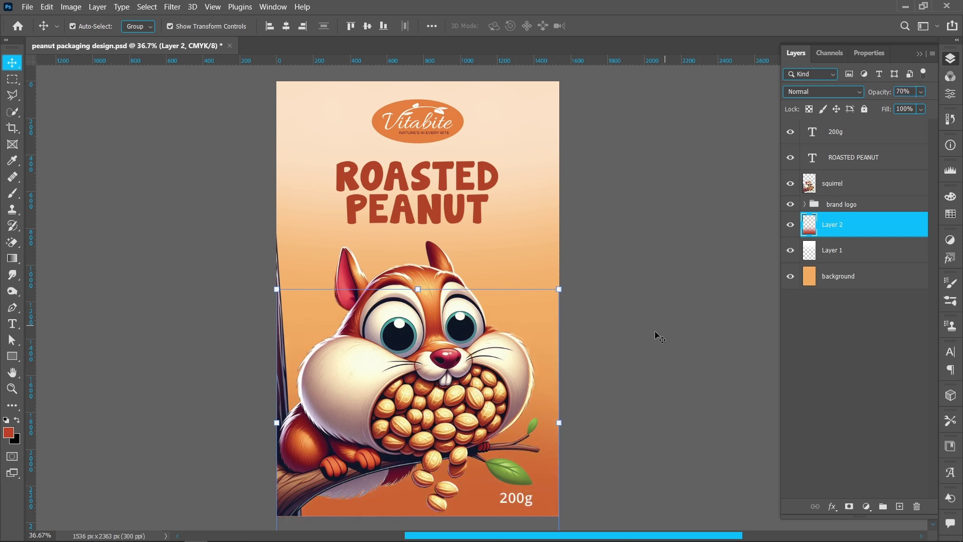
click(558, 482)
click(534, 147)
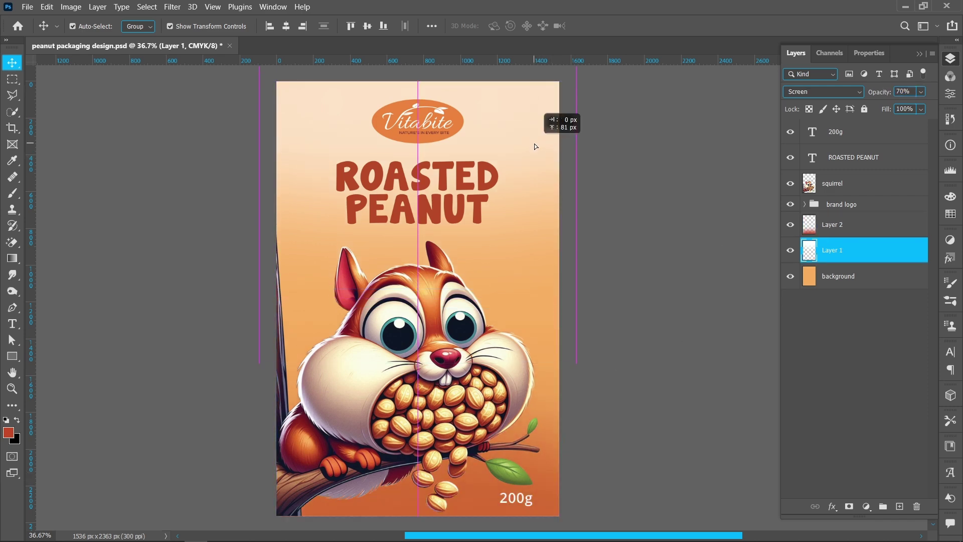
Step: Add a new layer above the squirrel and clip it to the squirrel artwork
click(679, 265)
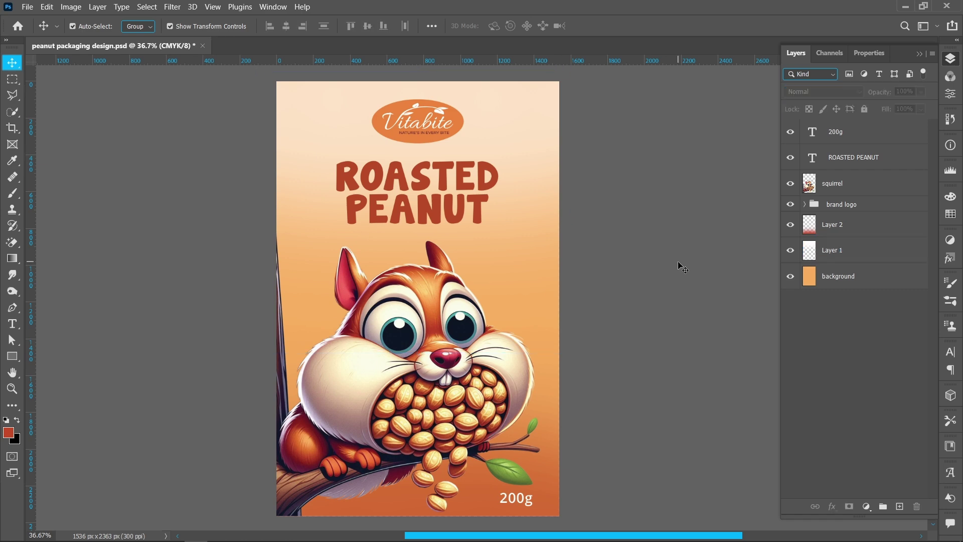
click(864, 188)
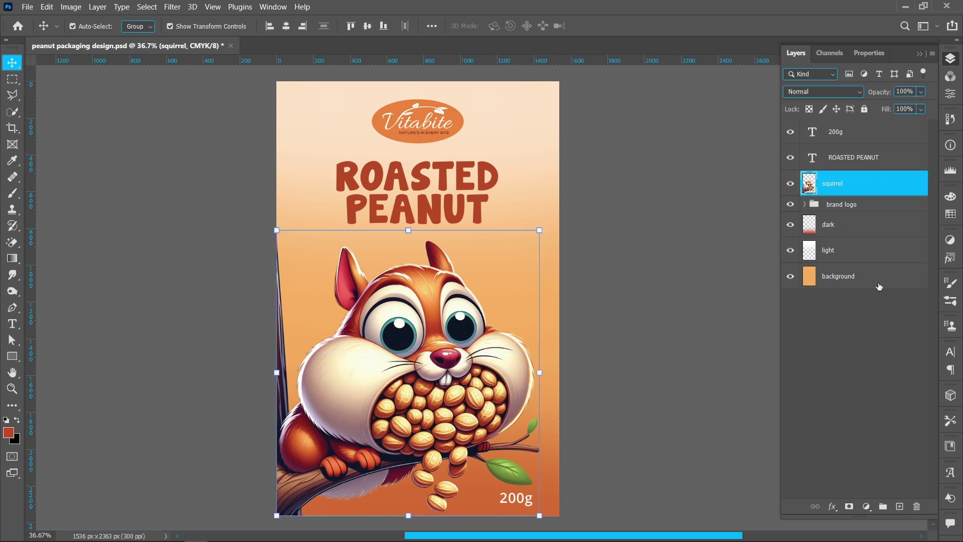
click(900, 505)
right_click(866, 183)
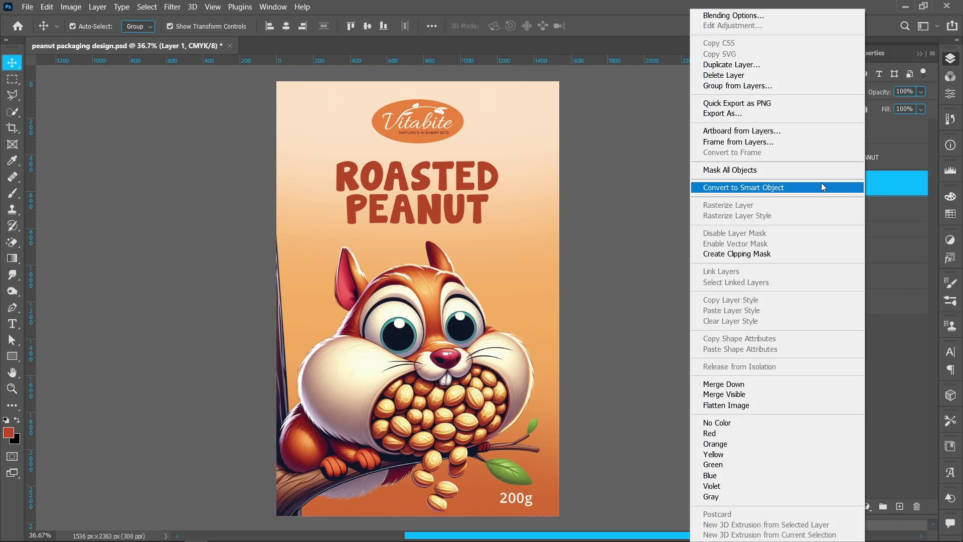
click(794, 253)
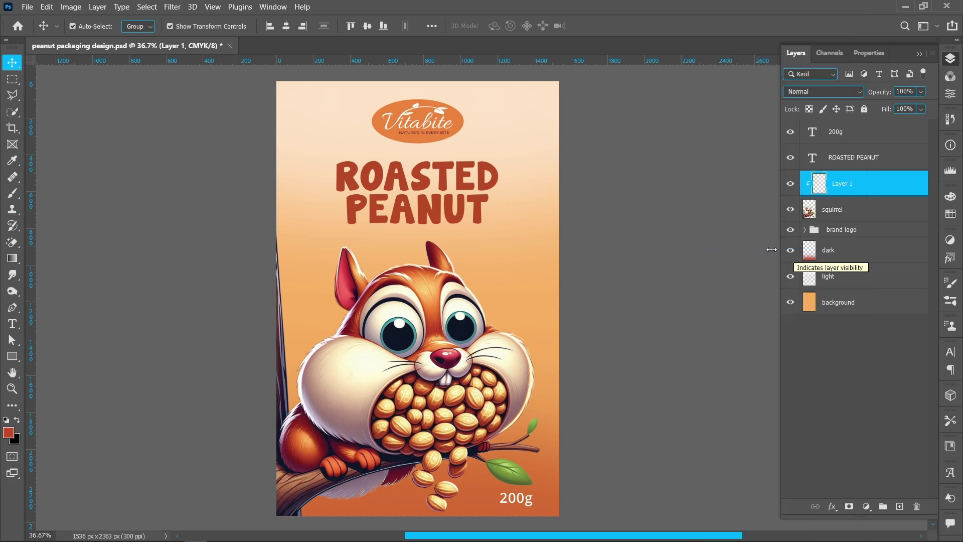
Step: Lasso the branch, paint black shadow inside it, deselect and set opacity to 70%
mouse_move(15, 97)
mouse_down()
mouse_move(69, 95)
mouse_move(81, 104)
mouse_up()
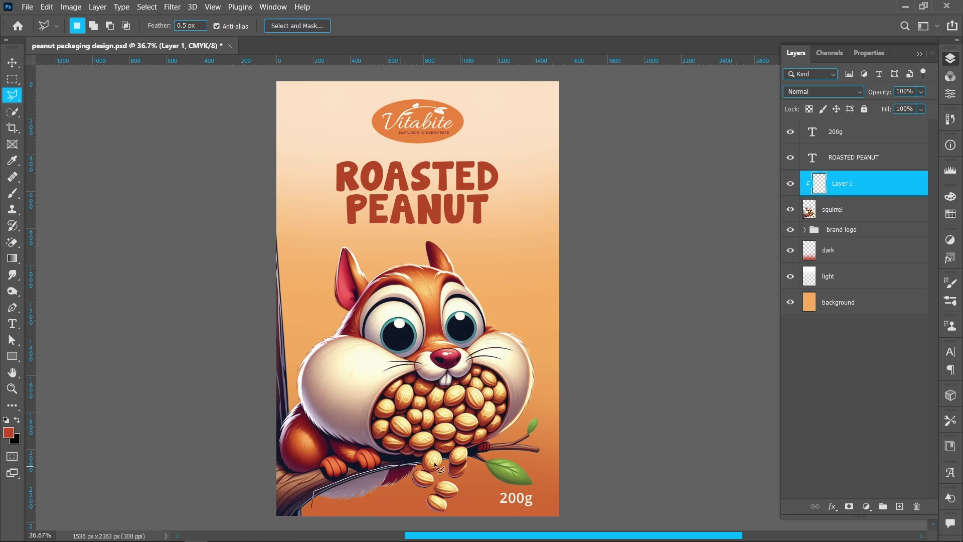
click(309, 512)
key(x)
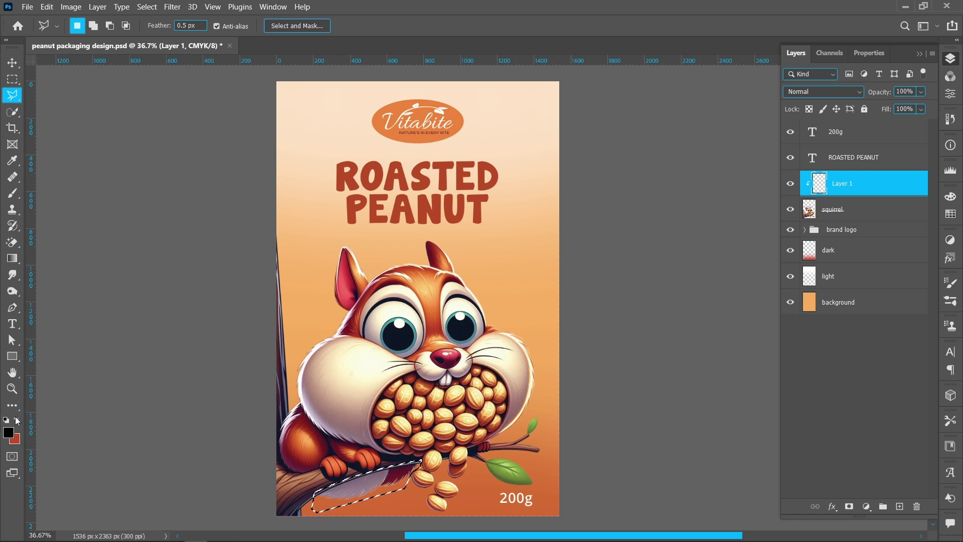
click(11, 195)
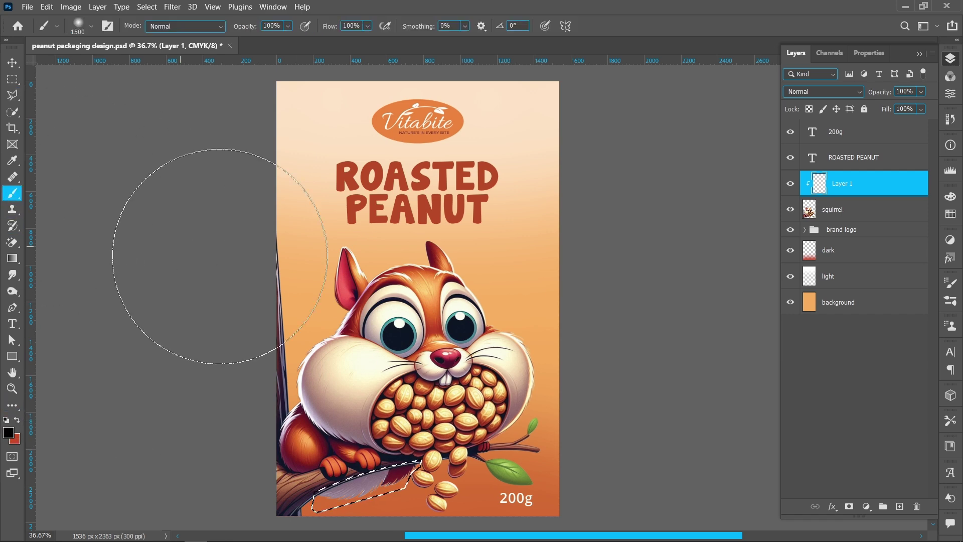
mouse_move(339, 386)
mouse_down()
mouse_move(373, 371)
mouse_move(269, 408)
mouse_move(323, 409)
mouse_move(387, 366)
mouse_move(348, 358)
mouse_up()
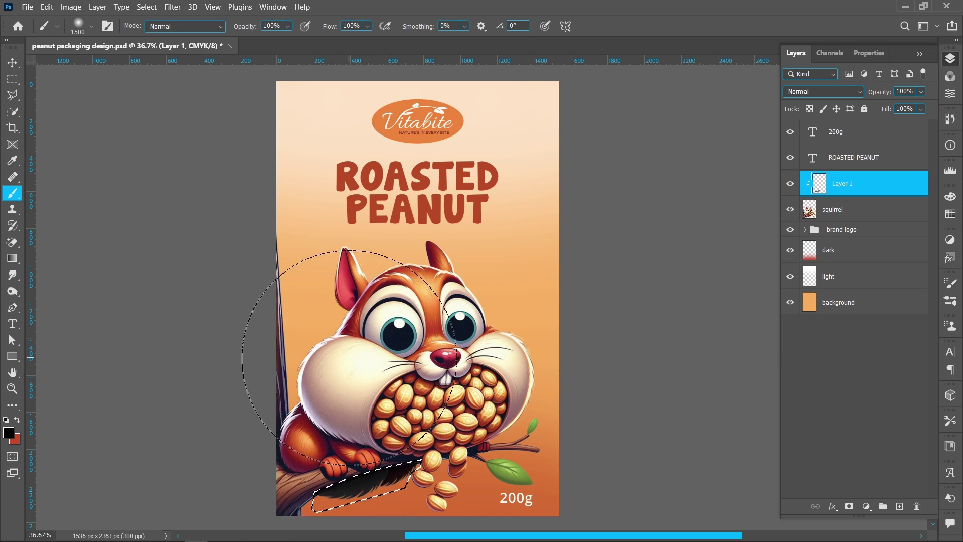
click(12, 63)
click(147, 6)
click(164, 31)
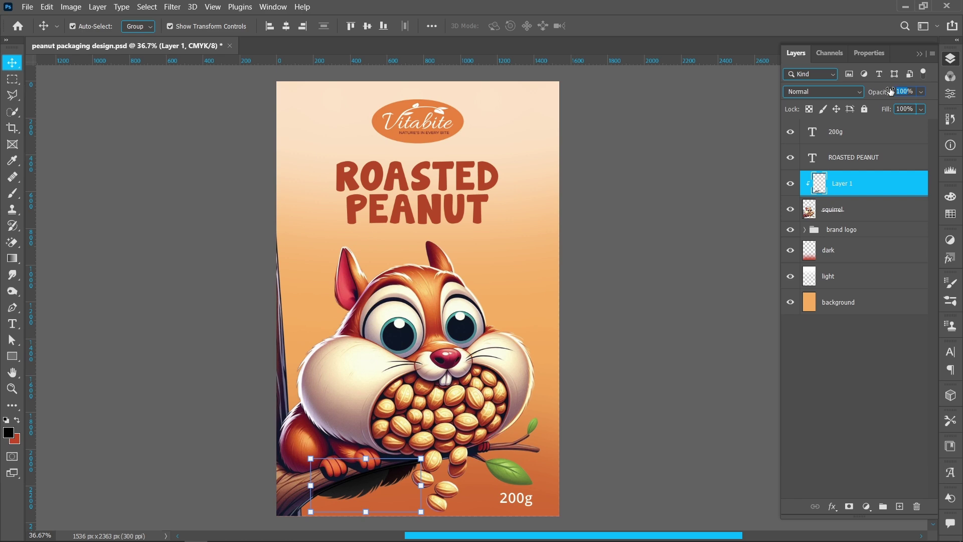
text(70)
key(Return)
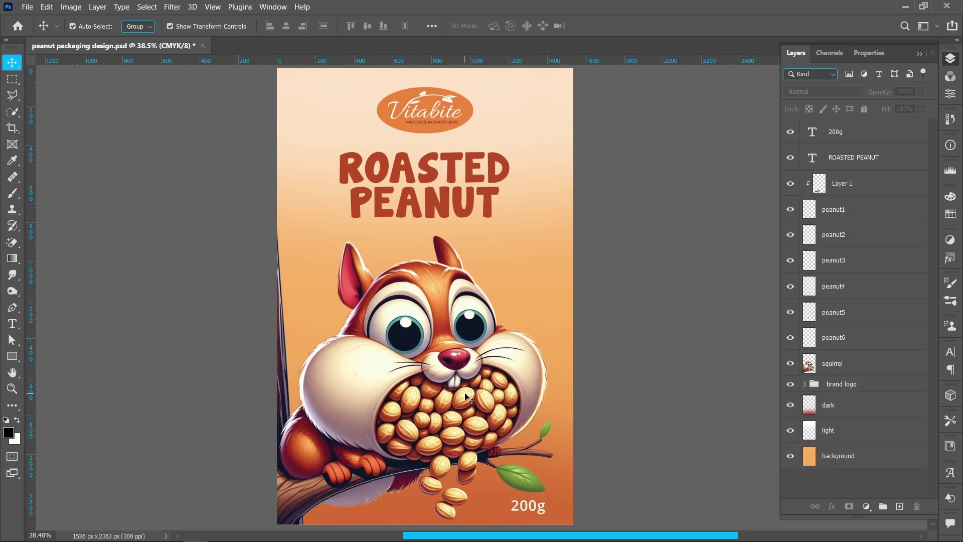
Step: Move peanut1, peanut6, peanut5 and peanut4 from the mouth to spots around the head
click(465, 401)
drag(464, 398, 520, 297)
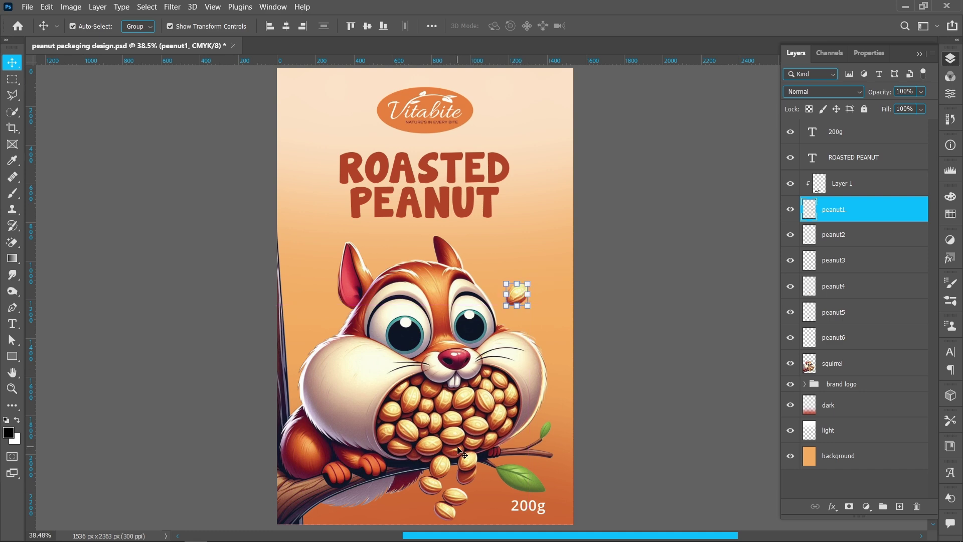
drag(416, 401, 505, 259)
drag(416, 440, 315, 307)
click(431, 446)
drag(431, 448, 556, 266)
Step: Move peanut2 and peanut3 out of the mouth to the left and fine-tune peanut5's position
drag(432, 405, 315, 284)
drag(303, 327, 308, 326)
click(316, 292)
drag(434, 375, 308, 268)
drag(325, 266, 304, 260)
mouse_move(313, 300)
mouse_down()
mouse_move(326, 312)
mouse_move(301, 329)
mouse_move(295, 320)
mouse_move(315, 293)
mouse_up()
drag(310, 333, 319, 342)
drag(316, 294, 301, 275)
click(240, 206)
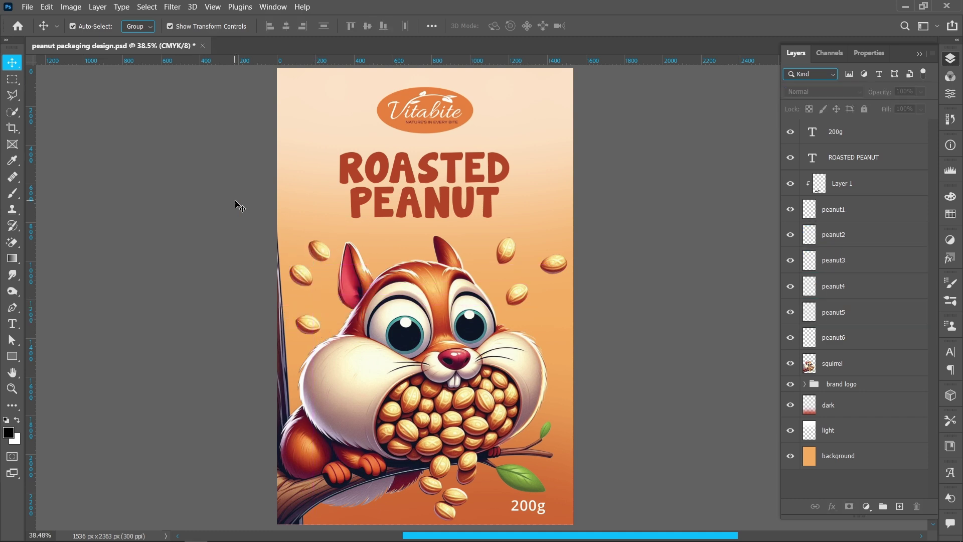
click(308, 325)
Step: Shrink peanut2 to about 71% and move peanut5 slightly down-right
key(ctrl+t)
drag(293, 312, 317, 317)
click(622, 26)
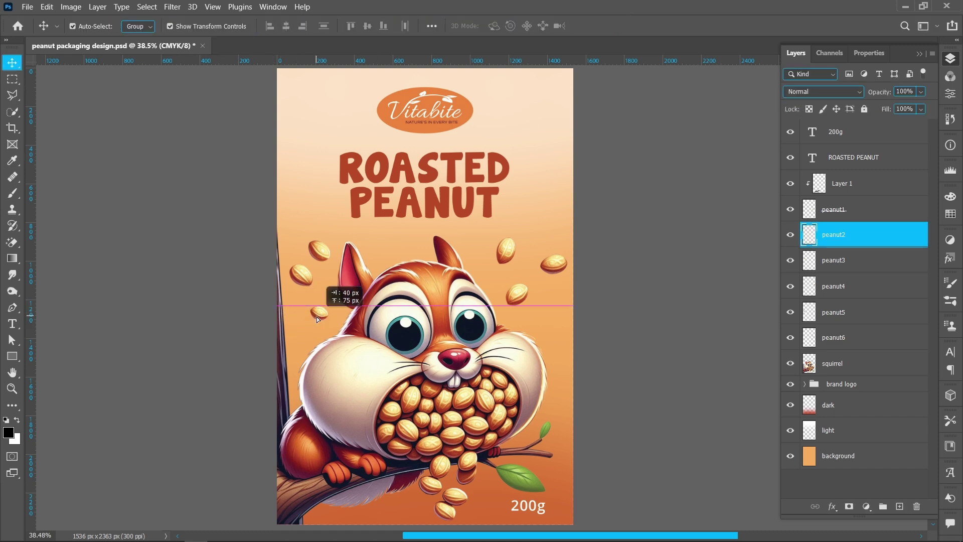
click(301, 275)
drag(301, 275, 307, 283)
key(ctrl+t)
key(Return)
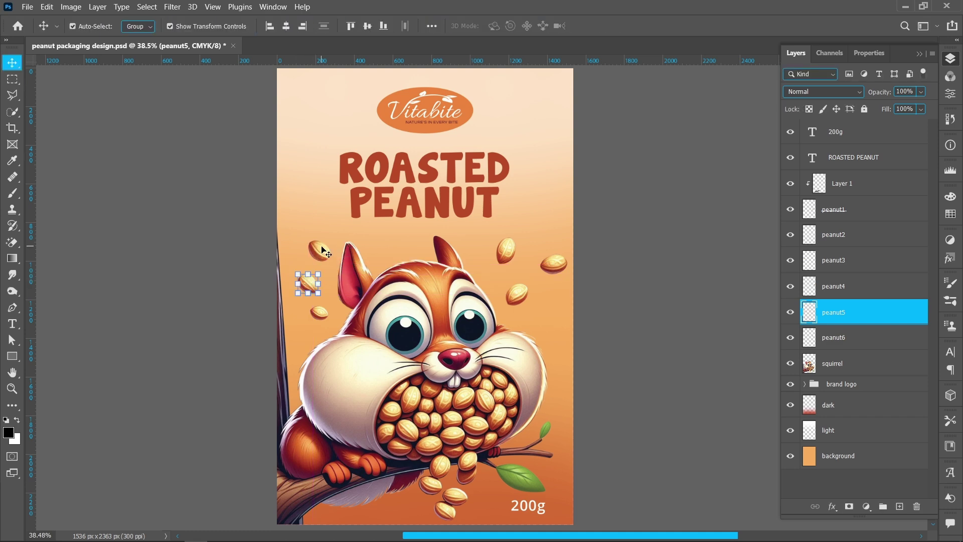
Step: Tilt peanut3 about 6.6° and nudge peanut3 up-left and peanut5 about 9 px left
click(321, 250)
key(ctrl+t)
drag(298, 238, 301, 234)
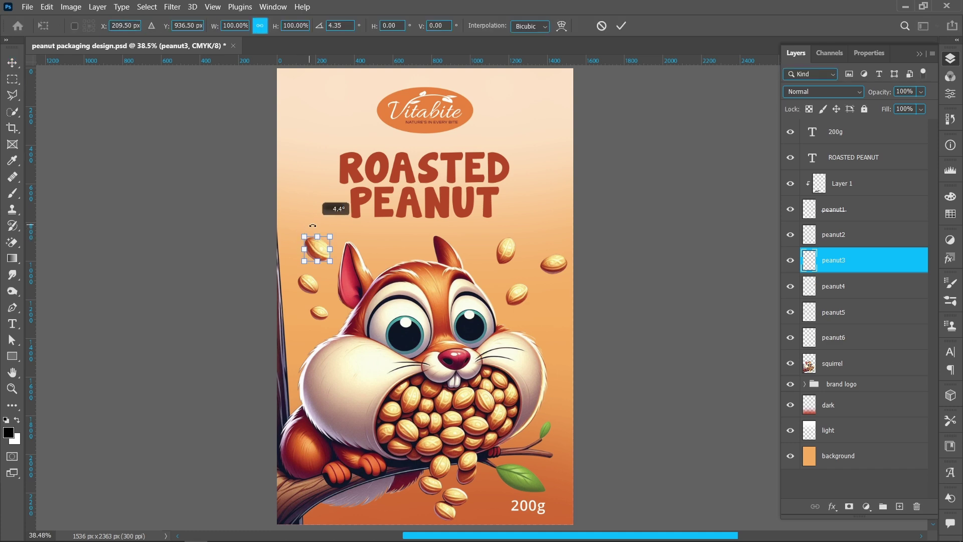
key(Return)
drag(323, 247, 319, 245)
click(311, 288)
drag(300, 284, 295, 283)
click(323, 315)
Step: Move peanut1 about 20 px down and peanut6 down a little
click(322, 314)
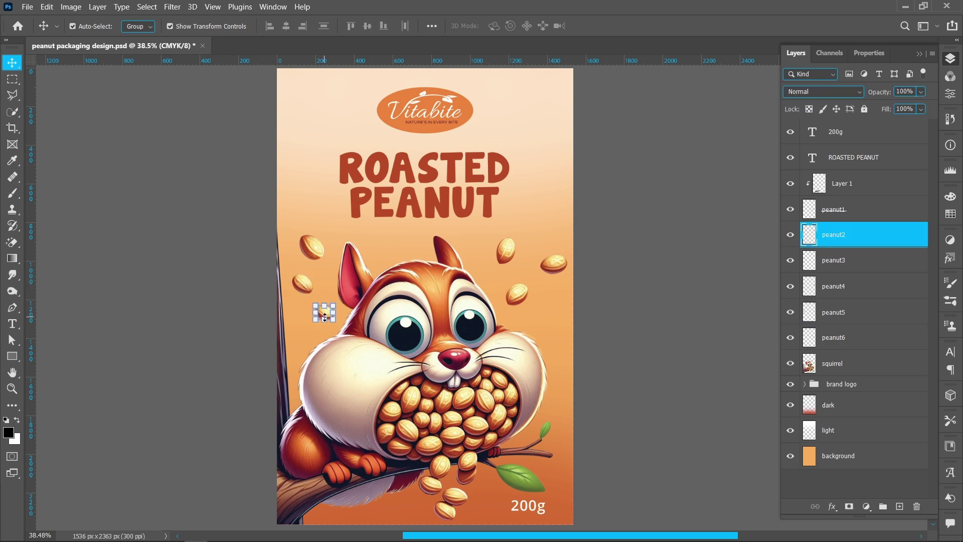
key(ctrl+t)
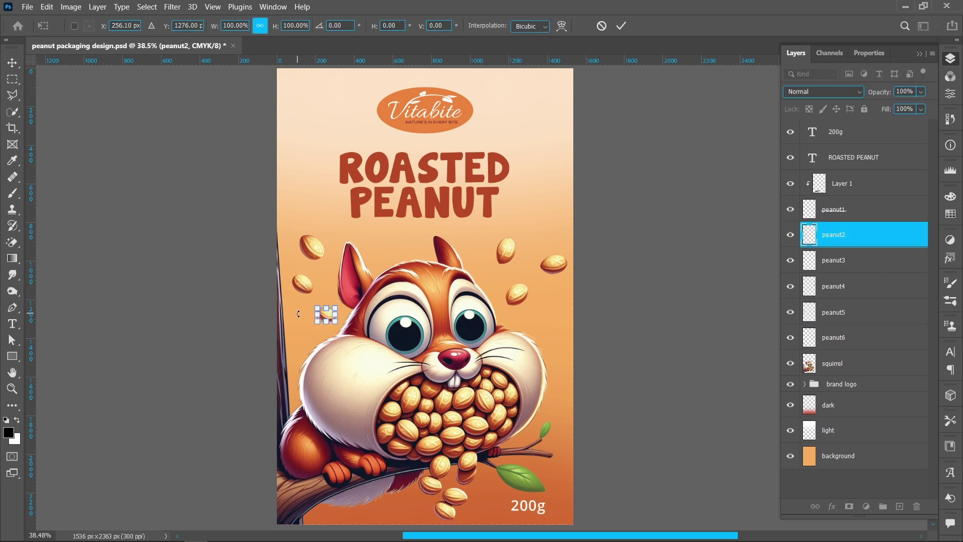
click(521, 301)
drag(520, 301, 519, 308)
drag(505, 257, 532, 287)
Step: Shift the top-right peanut4 slightly left
click(516, 305)
key(ctrl+t)
key(Return)
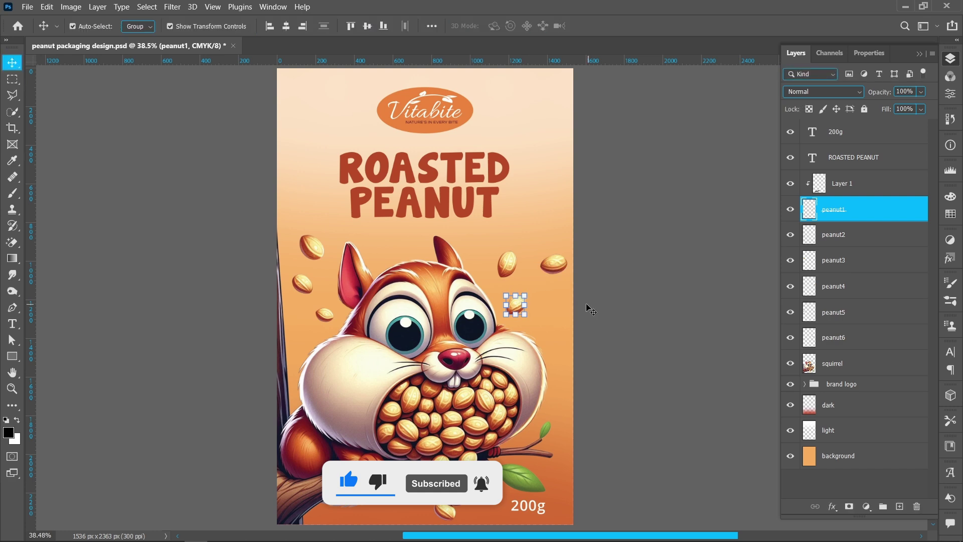
click(559, 273)
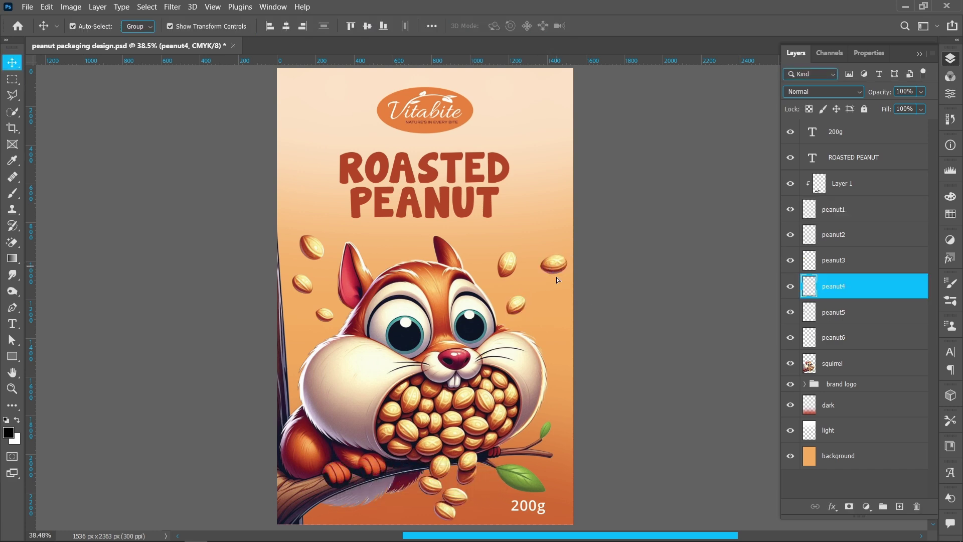
drag(558, 280, 554, 280)
click(621, 280)
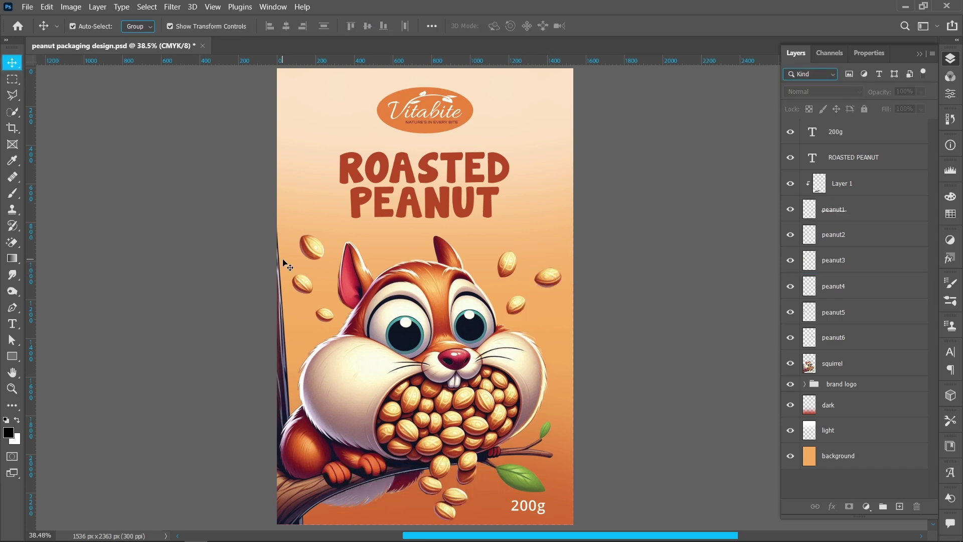
click(300, 284)
Step: Duplicate peanut5 beside the headline, enlarge it to 148%, reorient it and nudge it right
drag(302, 287, 531, 232)
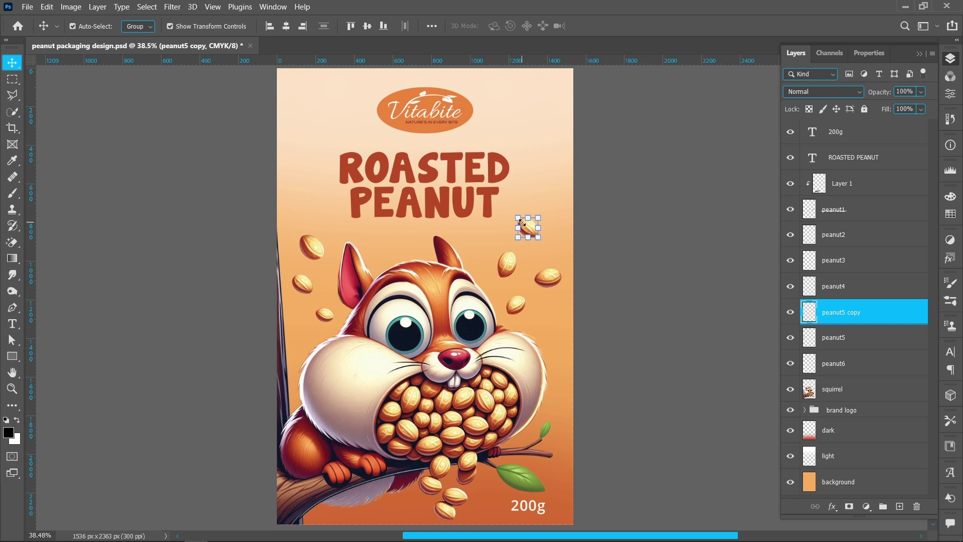
key(ctrl+t)
drag(520, 214, 508, 207)
right_click(531, 226)
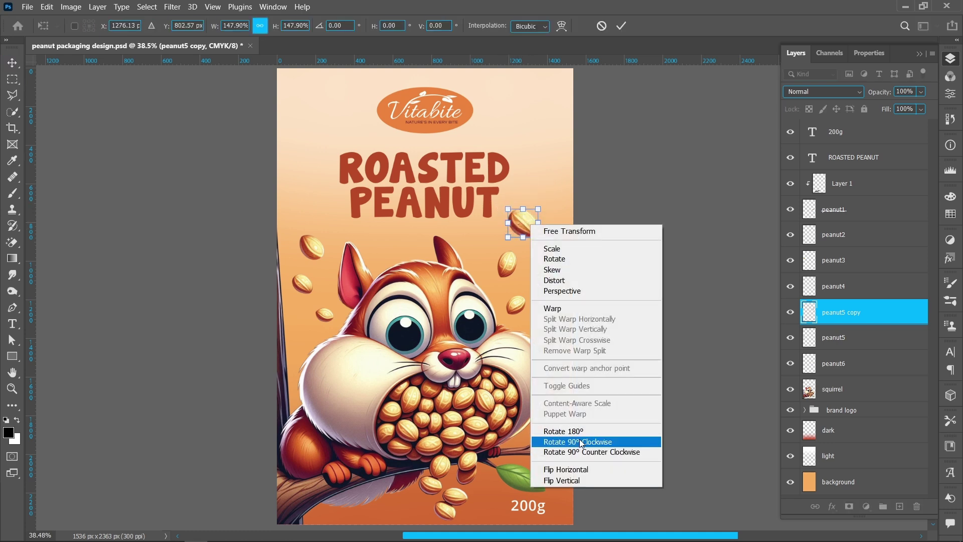
click(580, 469)
key(Return)
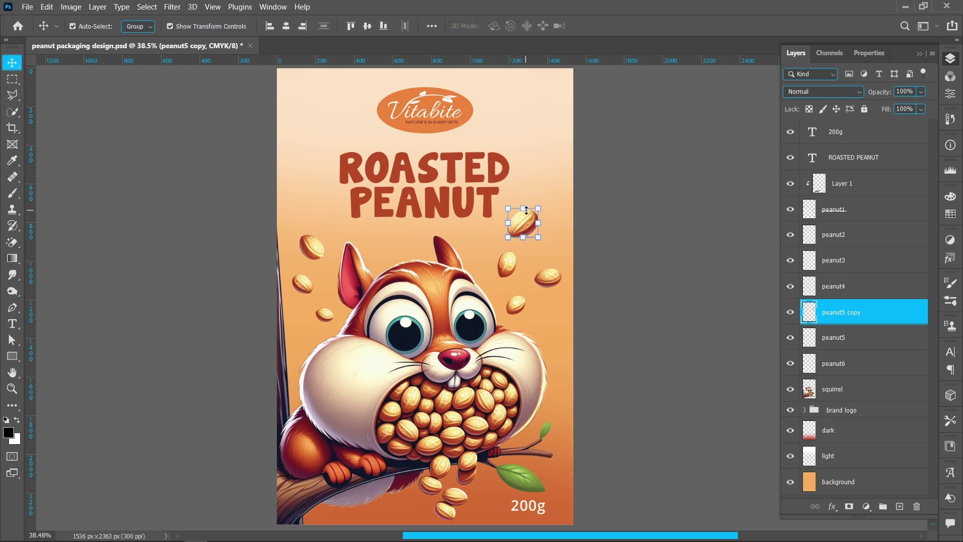
drag(527, 219, 542, 225)
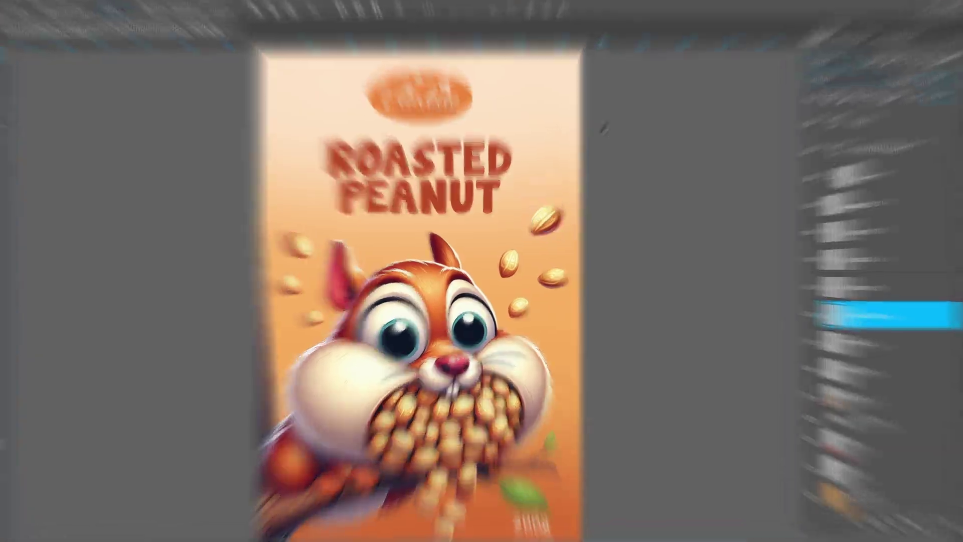